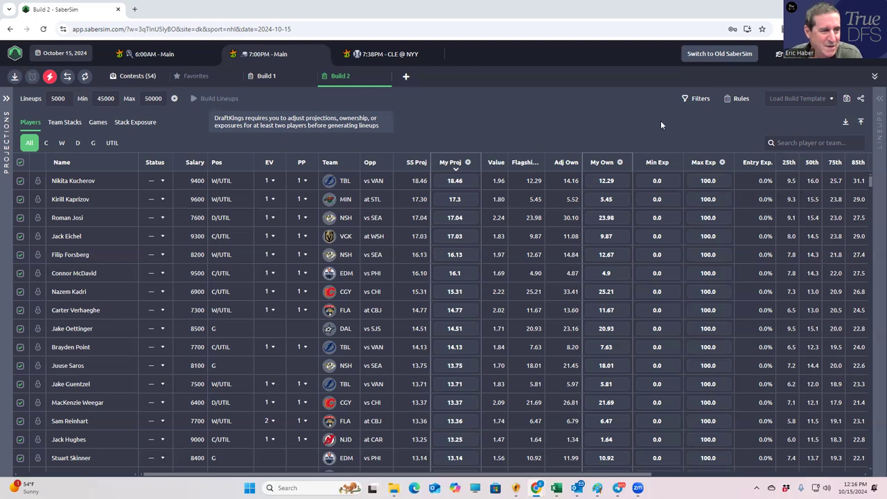
# - Expand the games strip above Build 2's player table to show the slate's implied team totals
pyautogui.click(875, 76)
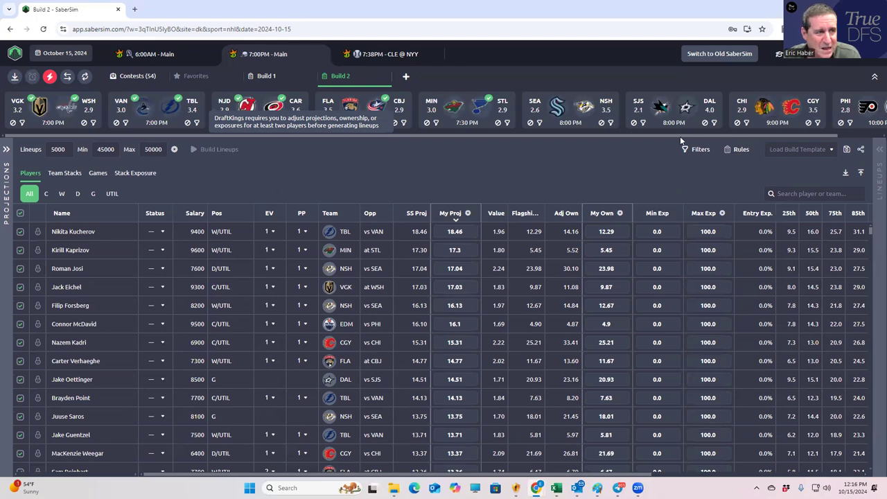
pyautogui.hscroll(1, 738, 133)
pyautogui.moveTo(836, 133); pyautogui.dragTo(503, 134)
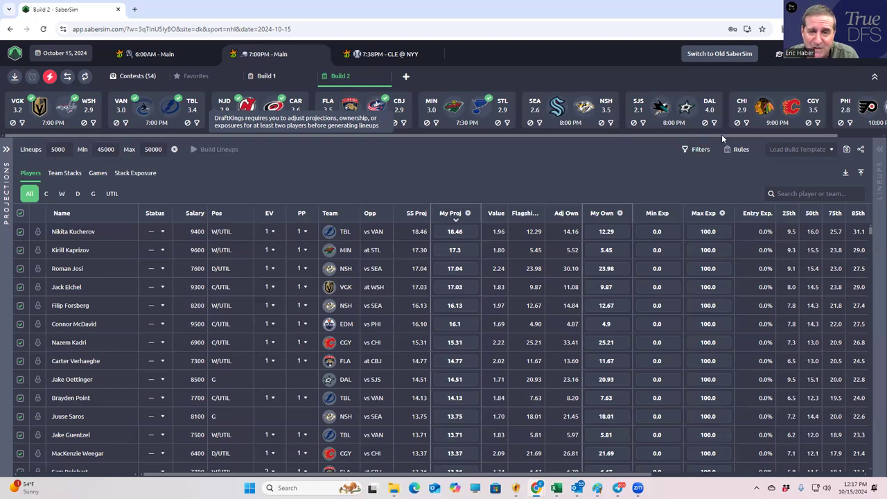
pyautogui.moveTo(721, 134); pyautogui.dragTo(822, 130)
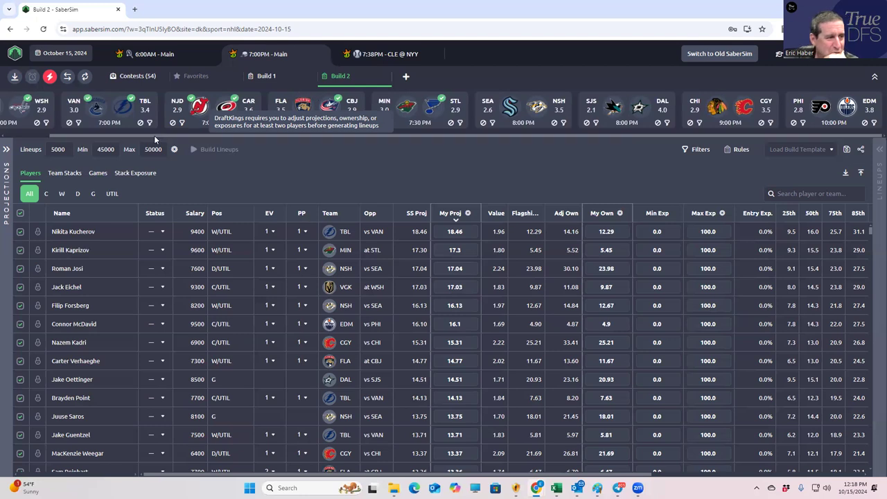
pyautogui.moveTo(153, 135); pyautogui.dragTo(93, 135)
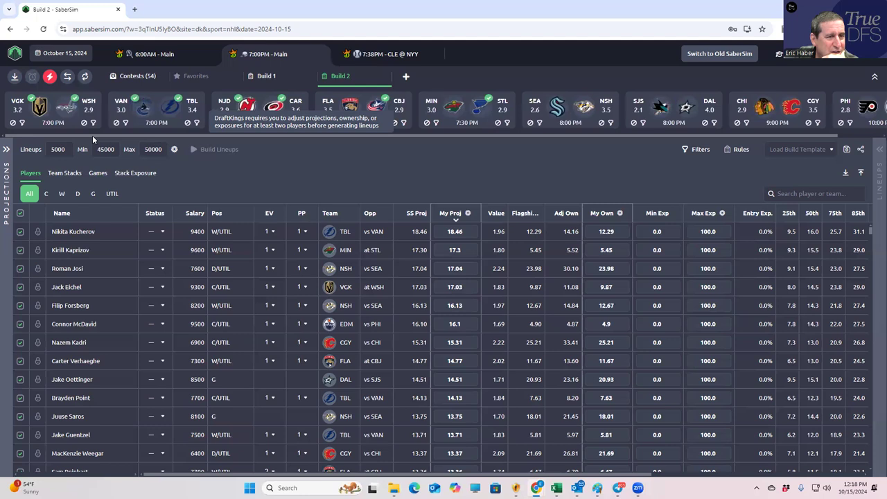
# - Enter custom My Proj values of 18.4 and 17.2 for Build 2's top two players
pyautogui.moveTo(93, 135); pyautogui.dragTo(318, 135)
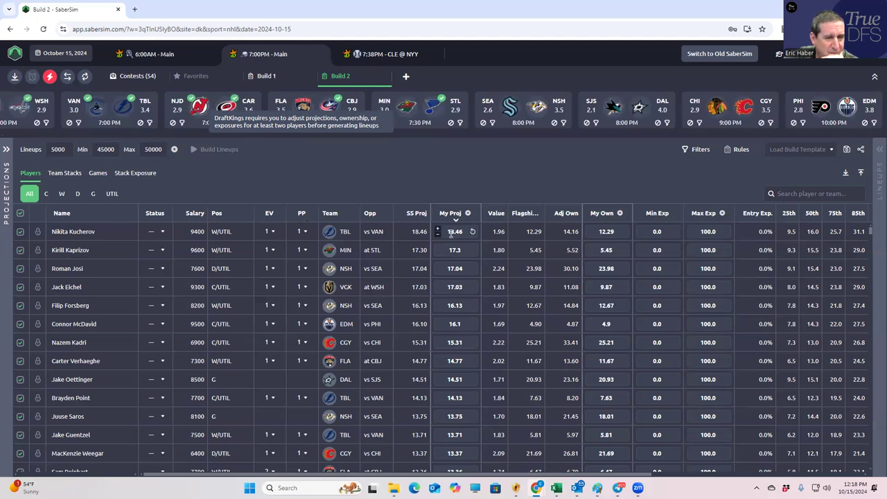
pyautogui.click(437, 235)
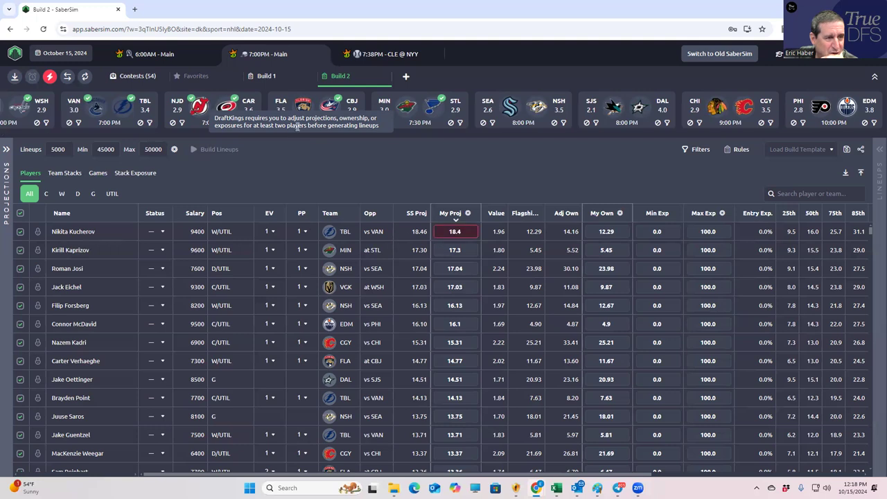
pyautogui.click(437, 254)
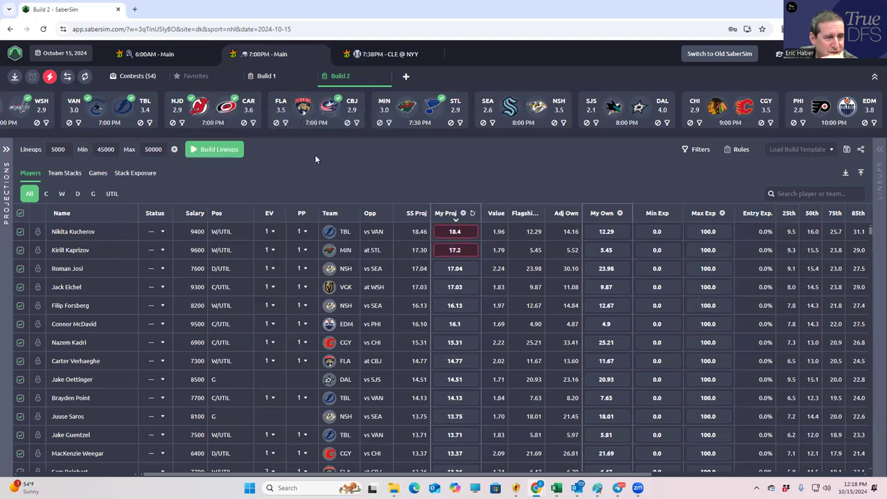
pyautogui.moveTo(74, 133); pyautogui.dragTo(31, 132)
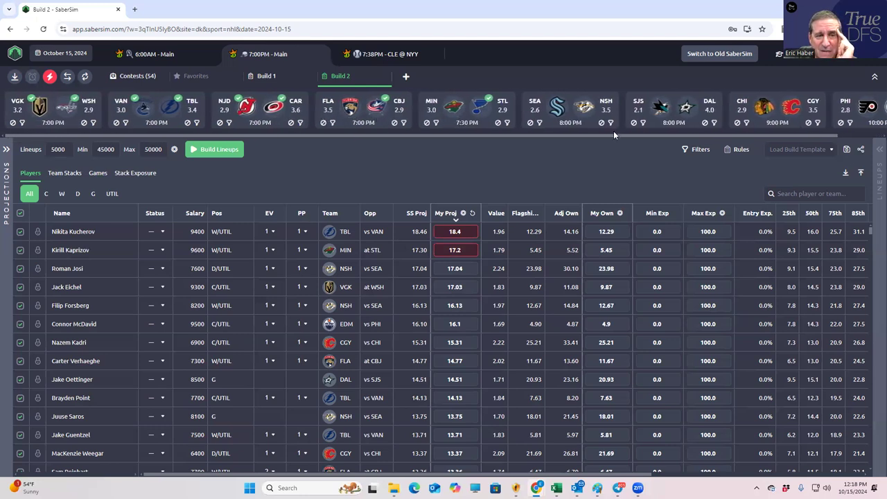
pyautogui.moveTo(614, 132); pyautogui.dragTo(670, 129)
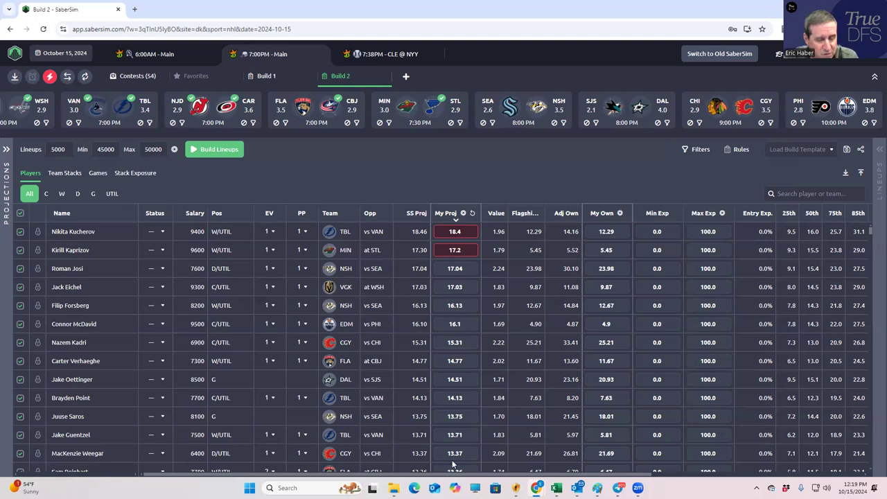
pyautogui.moveTo(557, 488)
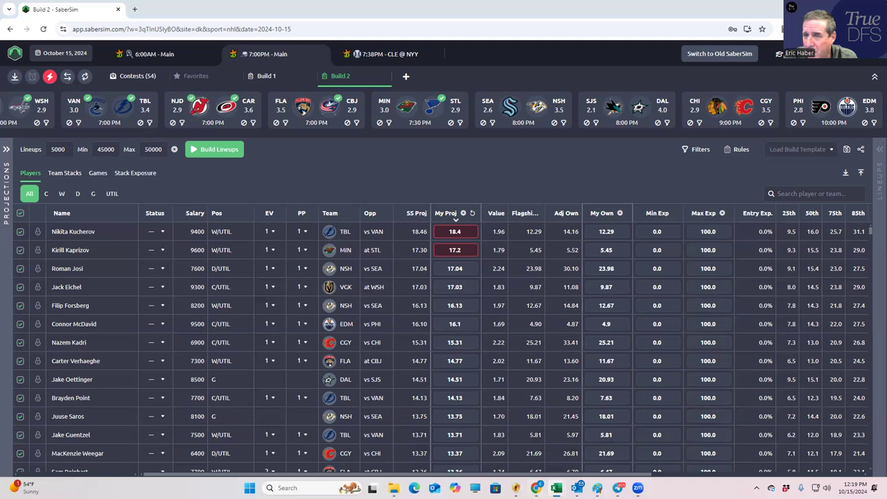
# - Bring the NHLDK_Proj workbook to the front and maximize it
pyautogui.hotkey('alt', 'Tab')
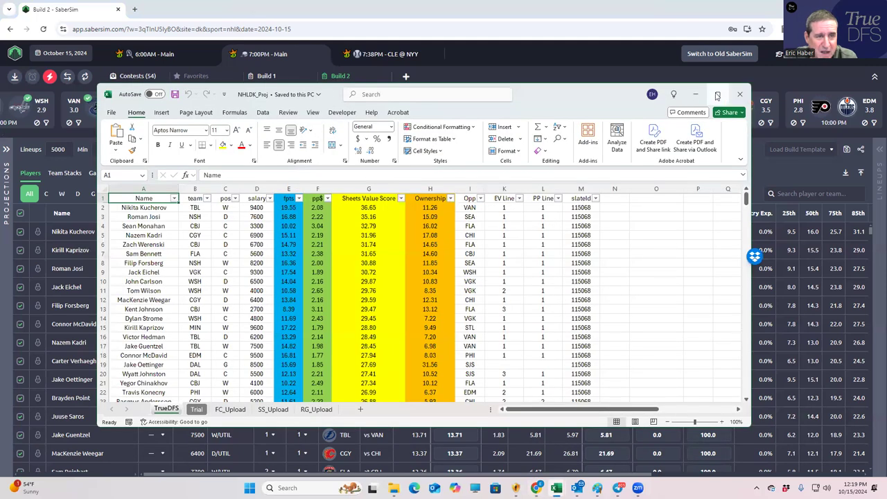
pyautogui.click(708, 90)
pyautogui.press('super+Up')
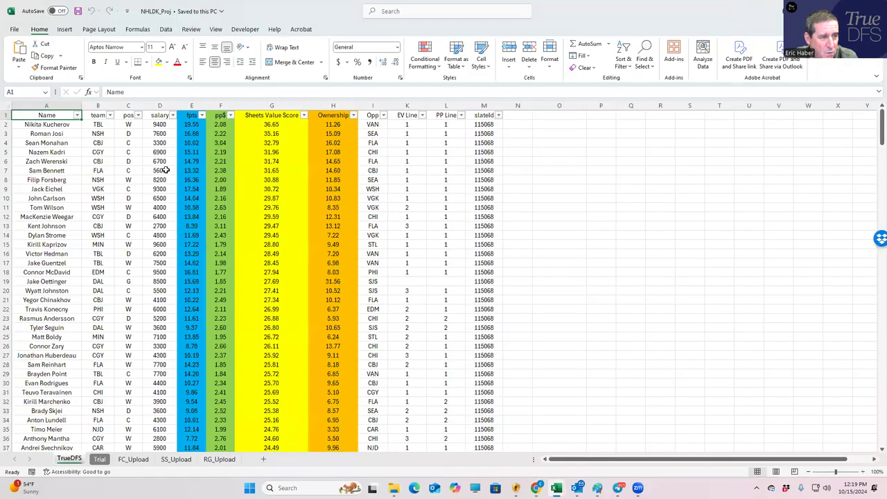
# - Compare the Sheets Value Scores of the top four players in G2–G5
pyautogui.click(275, 124)
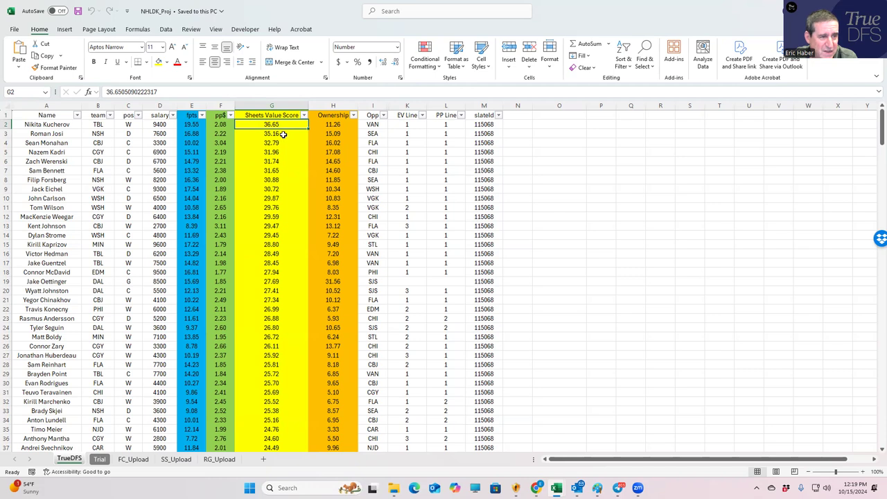
pyautogui.click(280, 134)
pyautogui.click(275, 144)
pyautogui.click(276, 152)
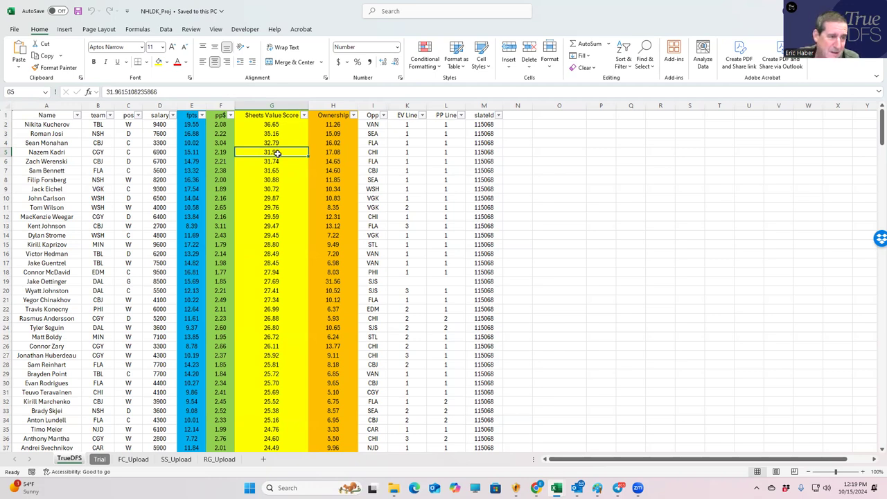
pyautogui.click(271, 124)
pyautogui.click(271, 134)
pyautogui.click(278, 142)
pyautogui.click(271, 151)
pyautogui.click(271, 142)
pyautogui.click(268, 125)
pyautogui.click(267, 132)
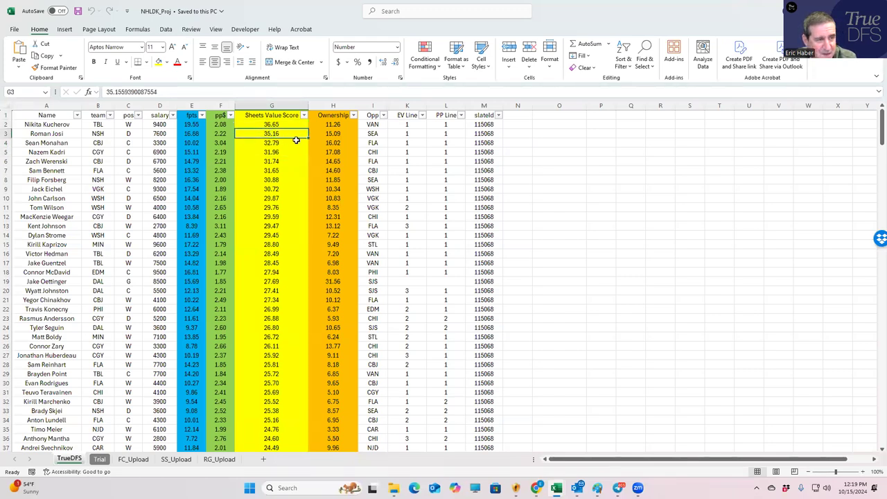
pyautogui.click(271, 142)
pyautogui.click(274, 123)
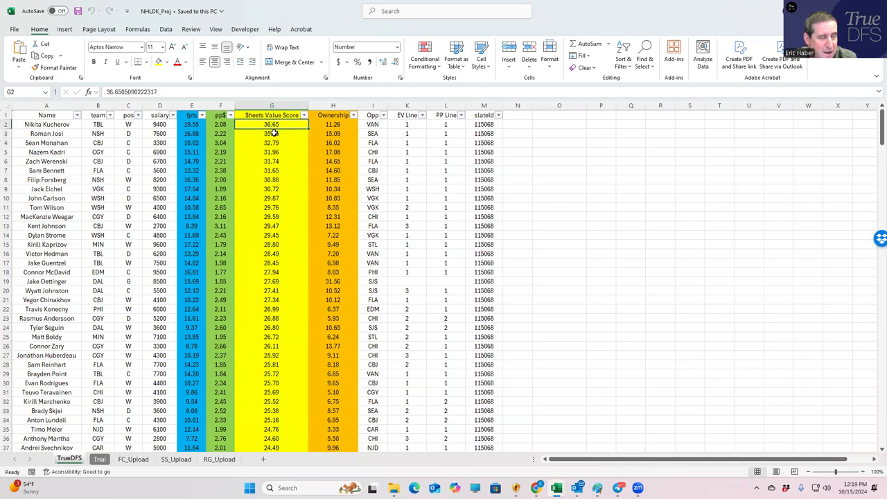
pyautogui.click(275, 133)
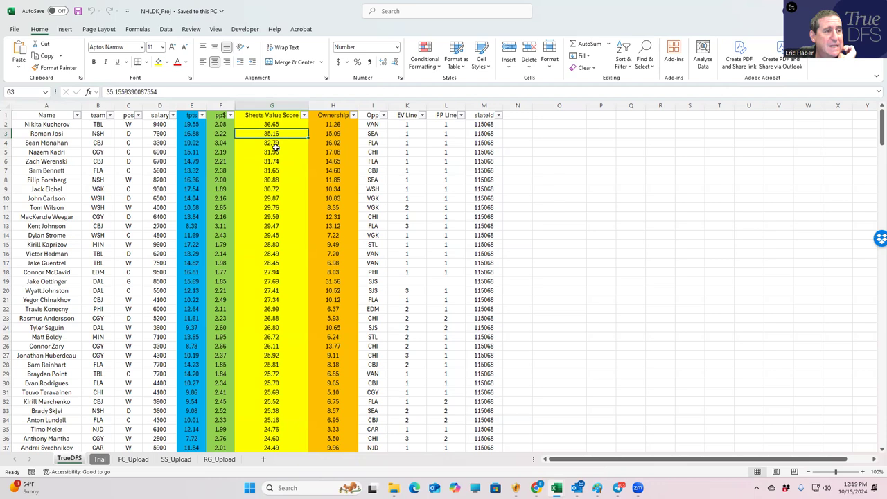
# - Select the top players' teams, their data rows, and their EV/PP Line values
pyautogui.moveTo(98, 125); pyautogui.dragTo(102, 244)
pyautogui.moveTo(41, 123); pyautogui.dragTo(388, 267)
pyautogui.moveTo(407, 125); pyautogui.dragTo(443, 294)
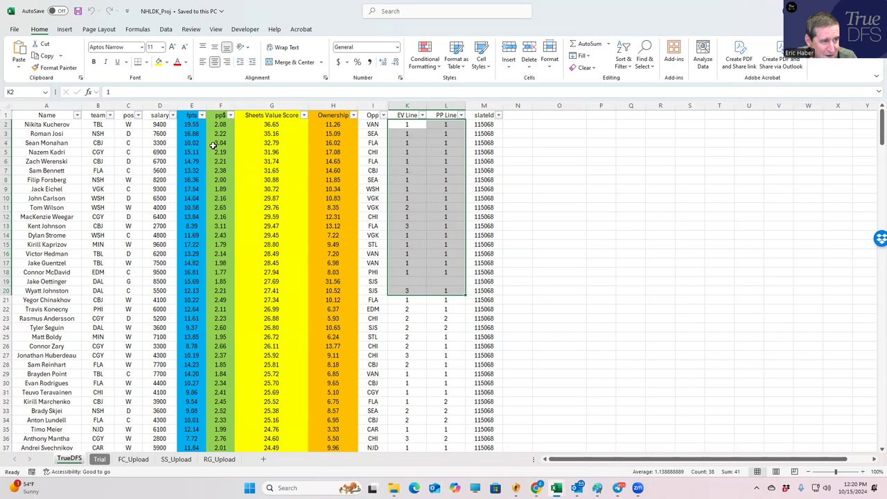
# - Check the top player's salary, value formula and TBL team, plus other TBL and WSH entries
pyautogui.click(148, 125)
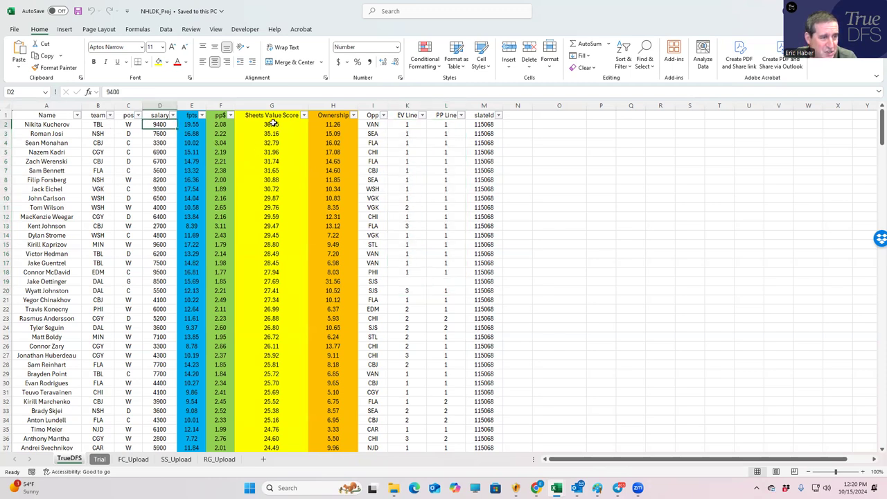
pyautogui.click(274, 124)
pyautogui.click(102, 124)
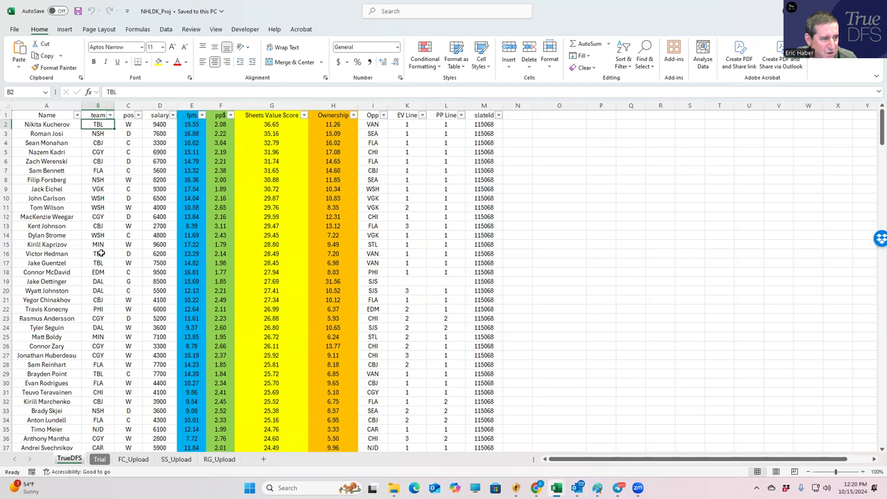
pyautogui.click(101, 262)
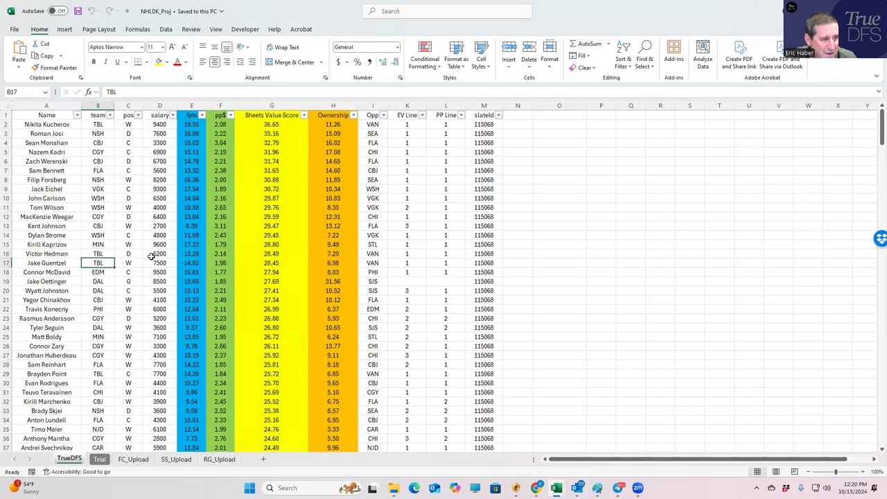
pyautogui.click(99, 253)
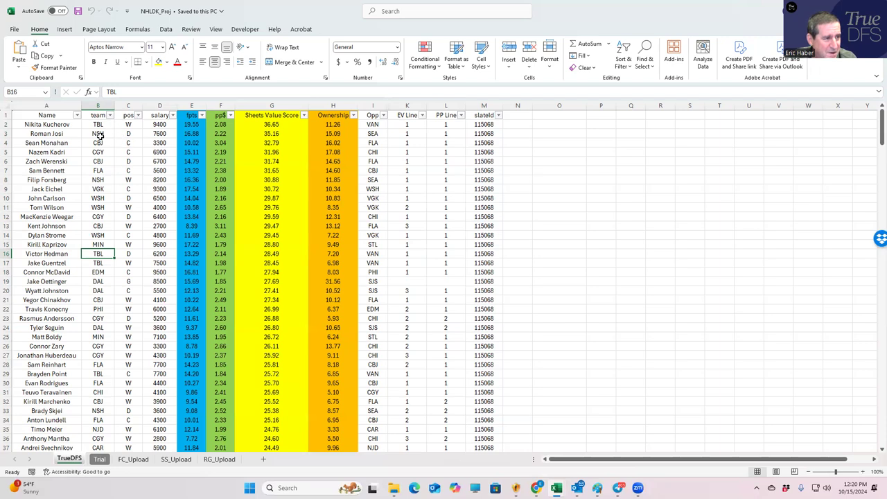
pyautogui.click(97, 198)
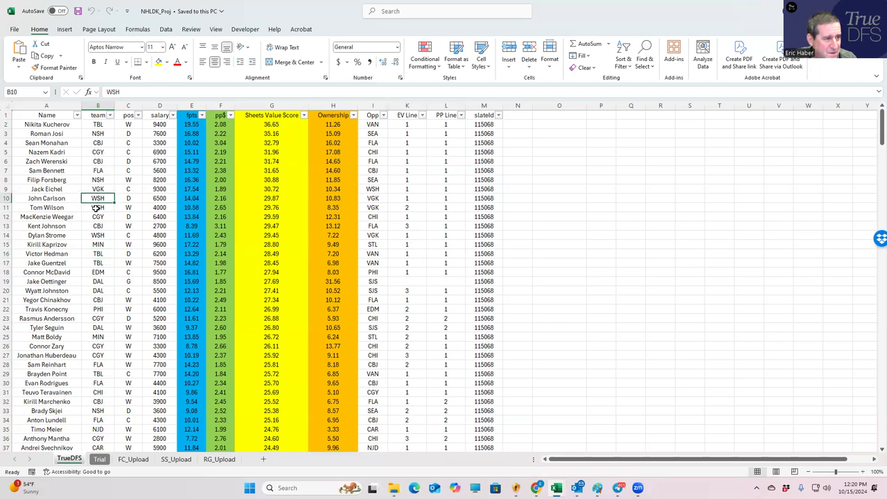
pyautogui.click(96, 208)
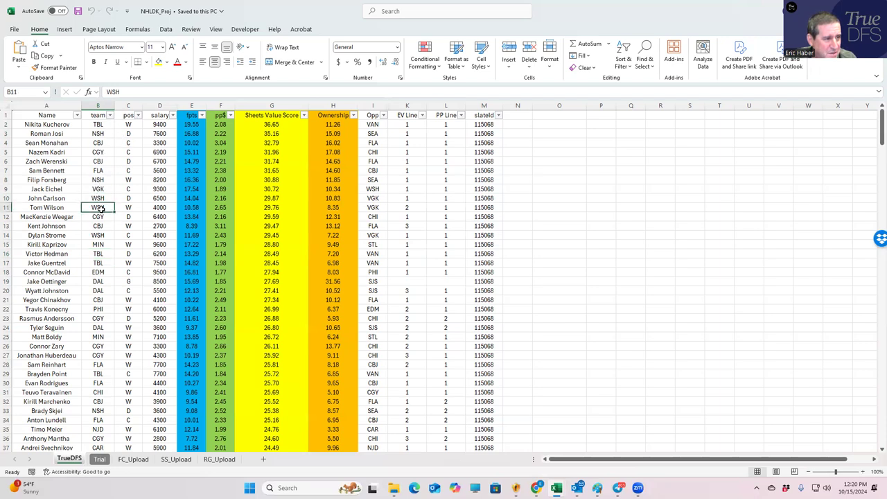
# - Review the CBJ players' teams and salaries, including 3300, 6700 and 4100
pyautogui.click(99, 142)
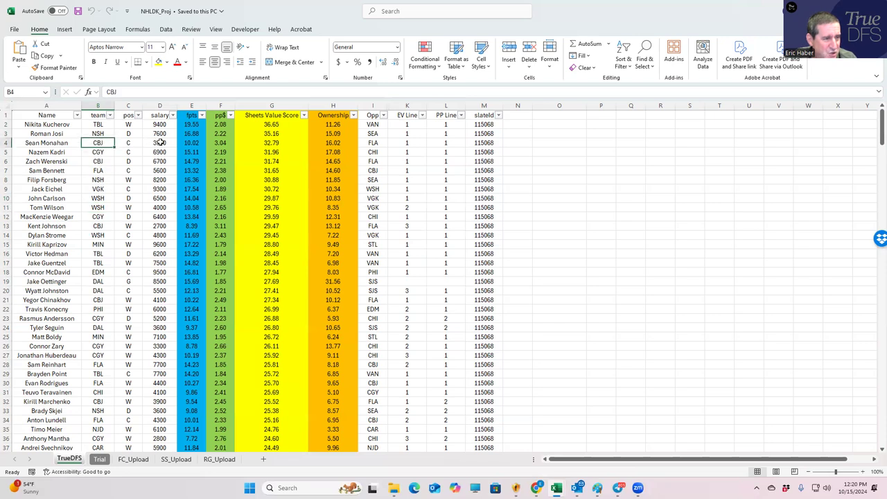
pyautogui.click(160, 143)
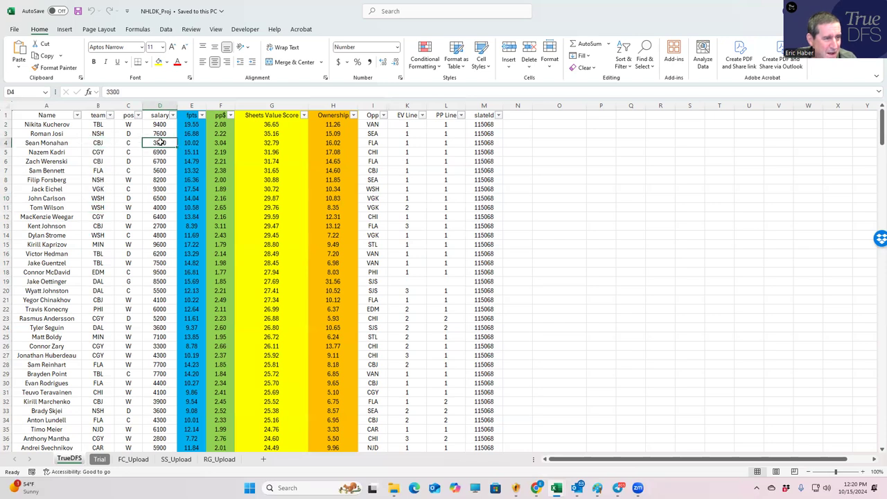
pyautogui.click(102, 162)
pyautogui.press('Right')
pyautogui.press('Right')
pyautogui.click(101, 161)
pyautogui.click(99, 226)
pyautogui.click(167, 227)
pyautogui.click(98, 227)
pyautogui.click(102, 299)
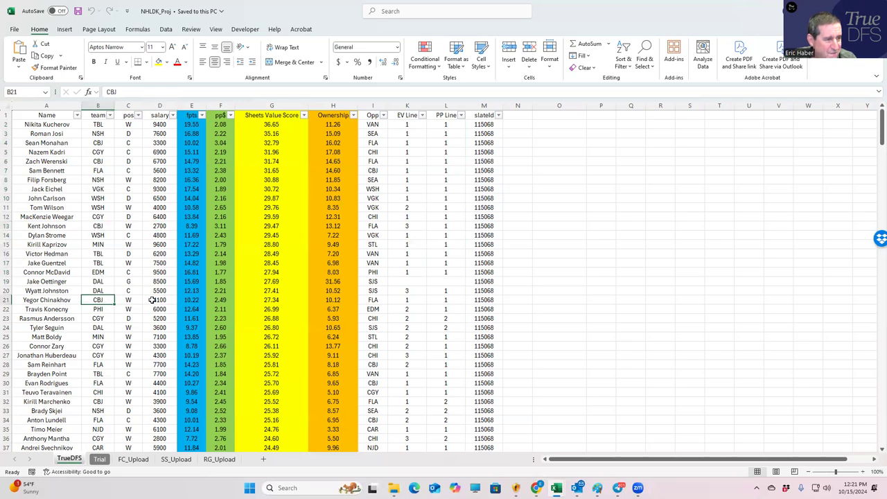
pyautogui.click(154, 299)
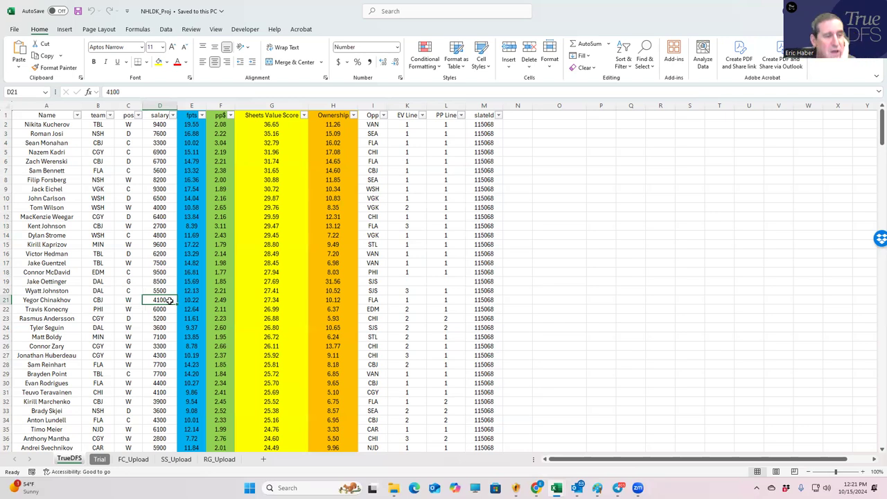
# - Review CBJ players' PP Lines and set Wyatt Johnston's PP Line to 1
pyautogui.click(405, 299)
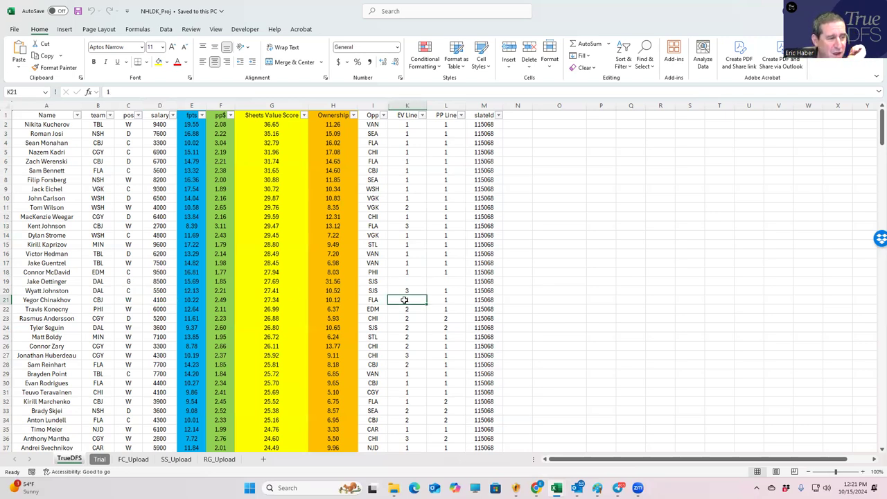
pyautogui.click(444, 300)
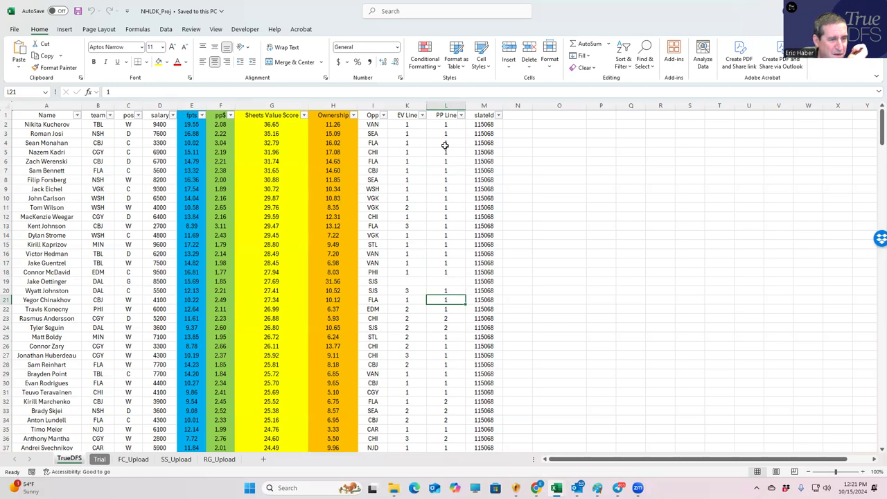
pyautogui.click(446, 143)
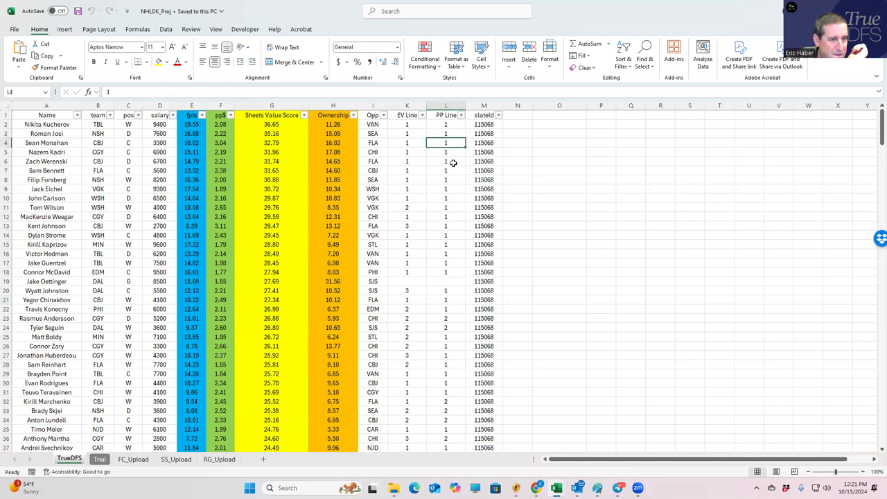
pyautogui.click(452, 163)
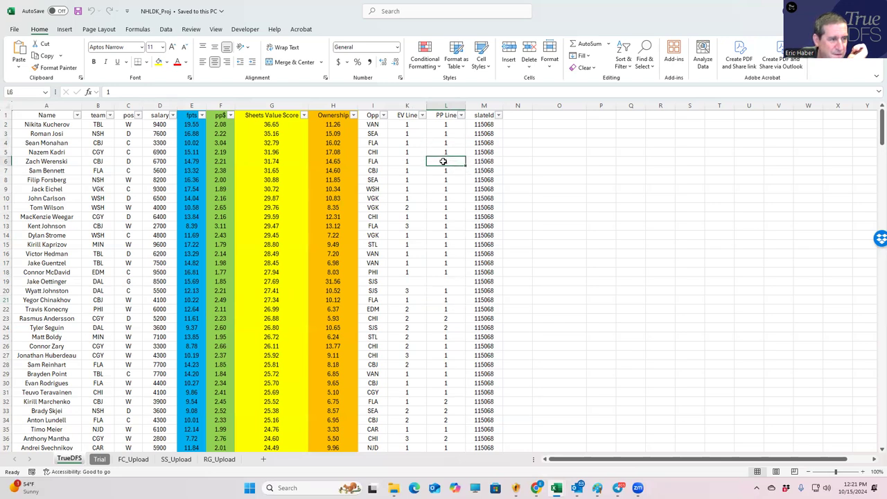
pyautogui.click(451, 226)
pyautogui.click(446, 289)
pyautogui.write('1')
pyautogui.click(444, 300)
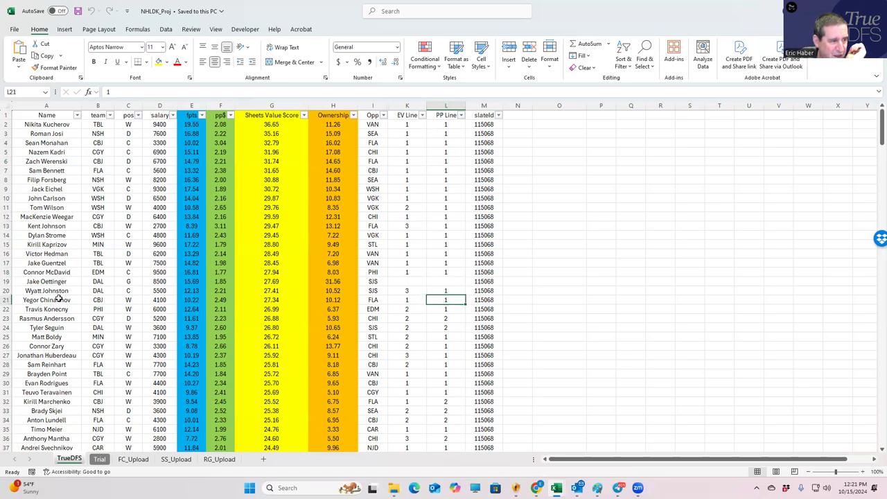
pyautogui.click(61, 299)
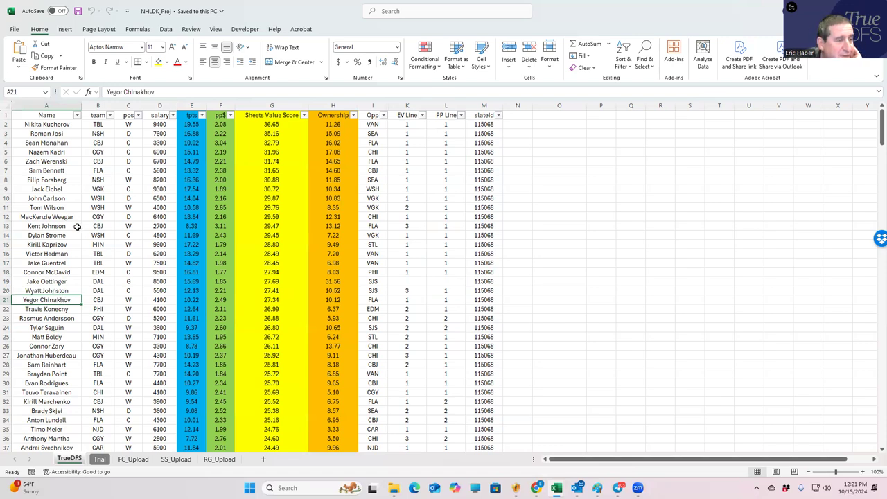
# - Check the Calgary players, including Kadri at 6900 and Weegar at 6400
pyautogui.click(100, 152)
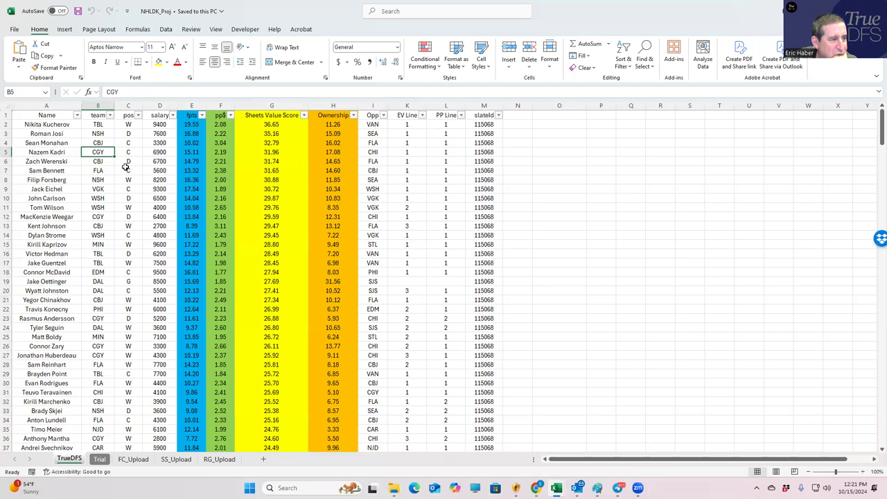
pyautogui.click(165, 152)
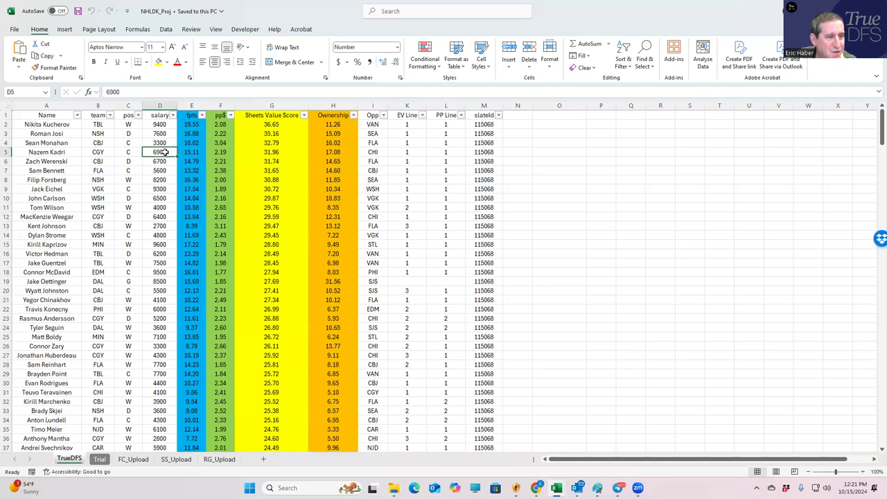
pyautogui.click(102, 216)
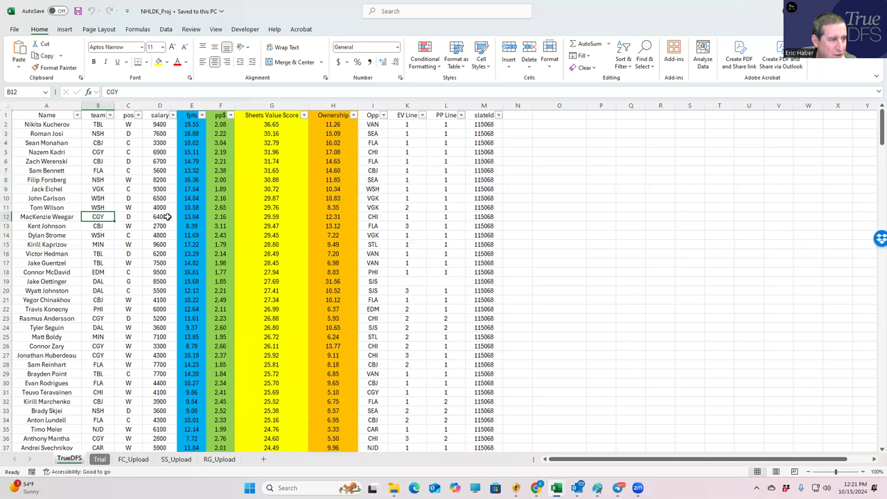
pyautogui.click(167, 217)
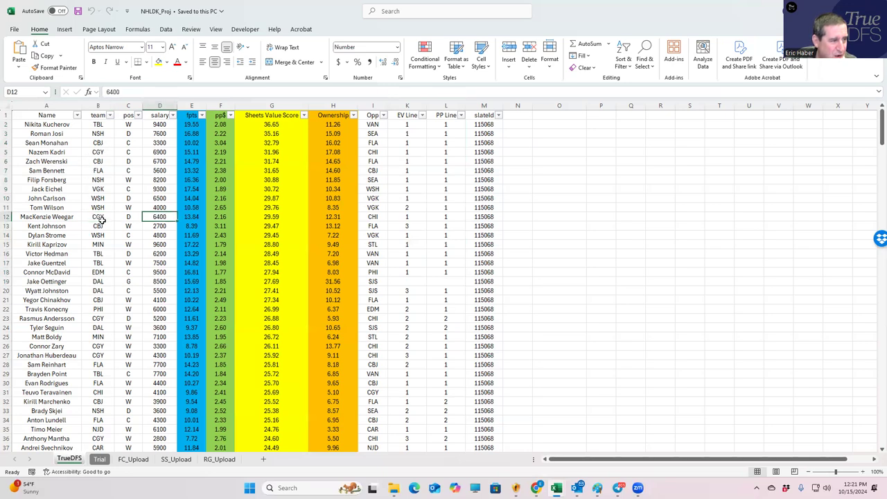
pyautogui.click(98, 318)
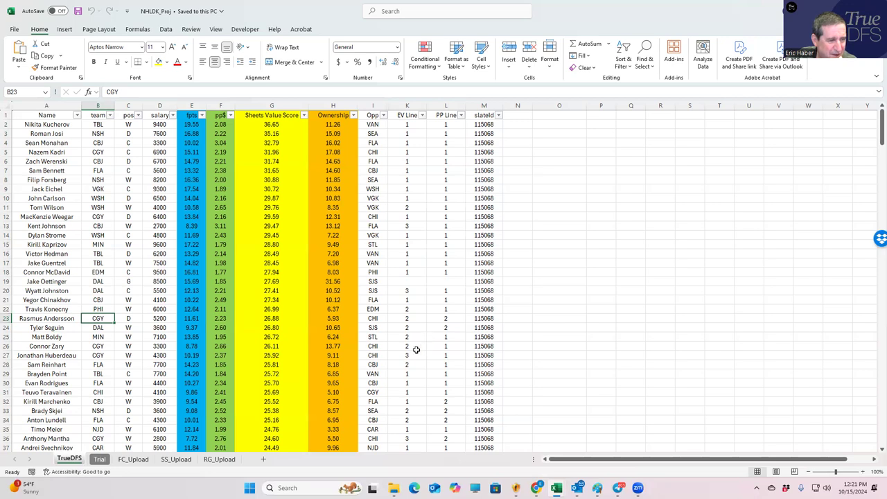
pyautogui.click(93, 346)
pyautogui.click(104, 355)
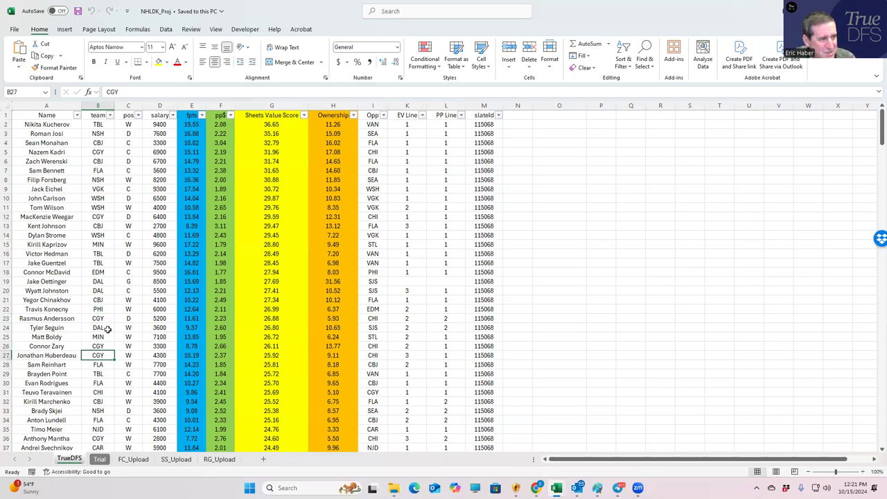
# - Check Forsberg's NSH team and John Carlson's position, WSH team, salary and EV/PP Lines
pyautogui.click(109, 179)
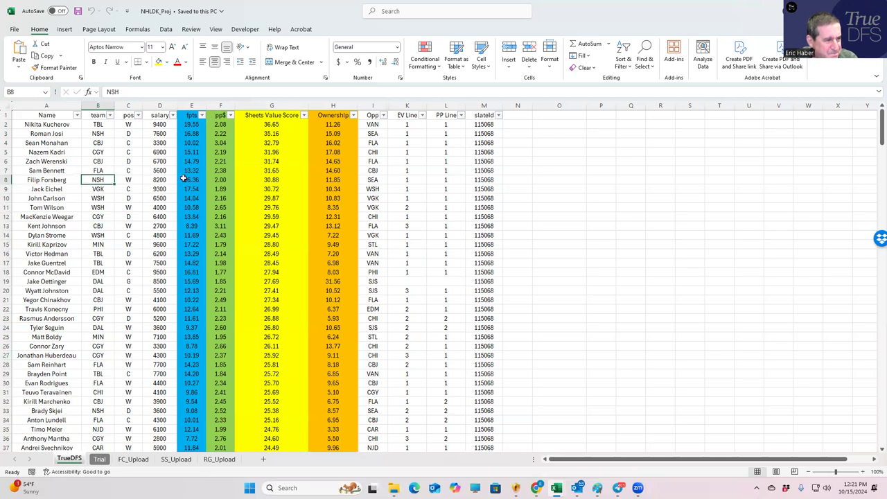
pyautogui.click(116, 199)
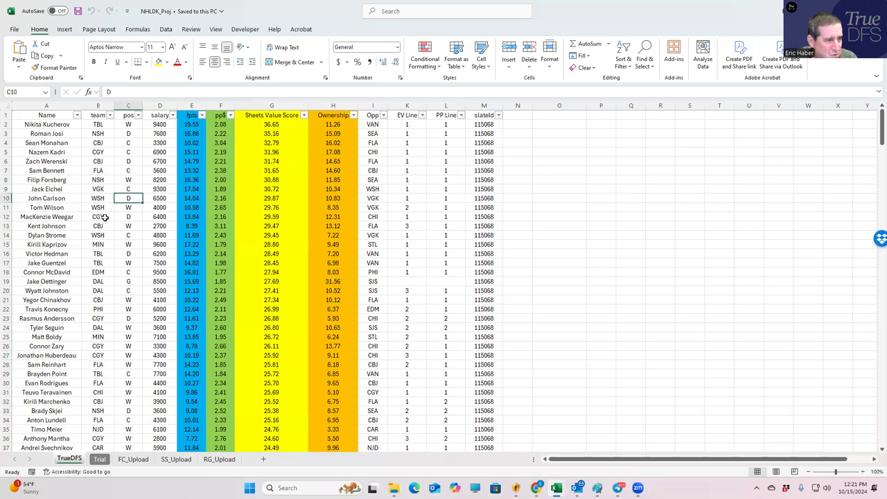
pyautogui.click(103, 208)
pyautogui.click(100, 197)
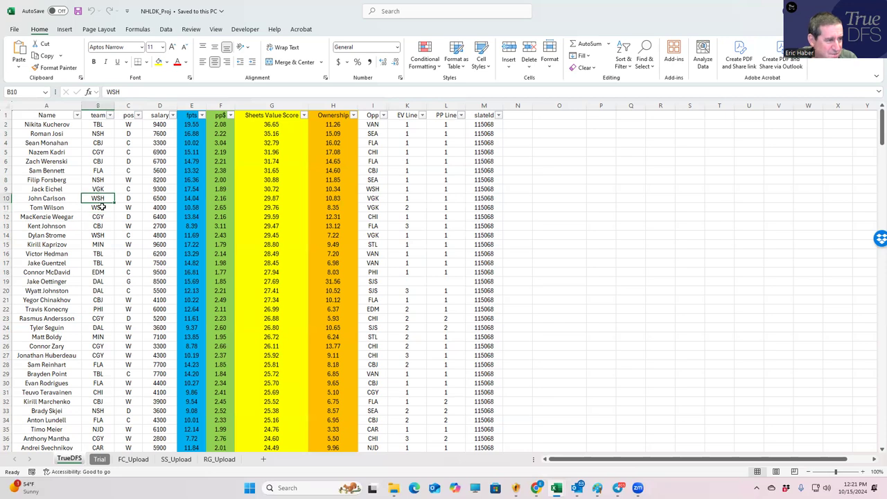
pyautogui.click(101, 207)
pyautogui.click(99, 198)
pyautogui.click(161, 201)
pyautogui.click(407, 198)
pyautogui.click(445, 201)
pyautogui.click(443, 208)
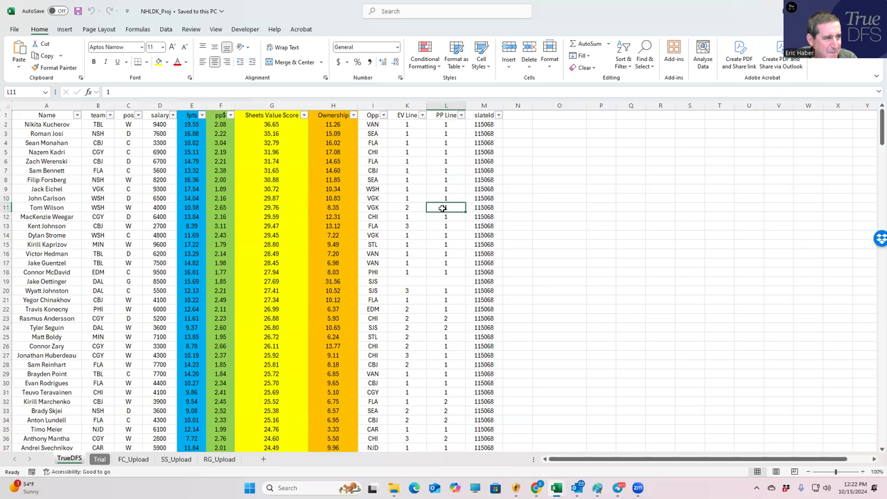
# - Check the WSH entries for Wilson and Strome, Strome's 4800 salary, and Bennett's 5600 salary
pyautogui.click(100, 235)
pyautogui.click(103, 198)
pyautogui.click(99, 207)
pyautogui.click(101, 235)
pyautogui.click(161, 235)
pyautogui.click(449, 235)
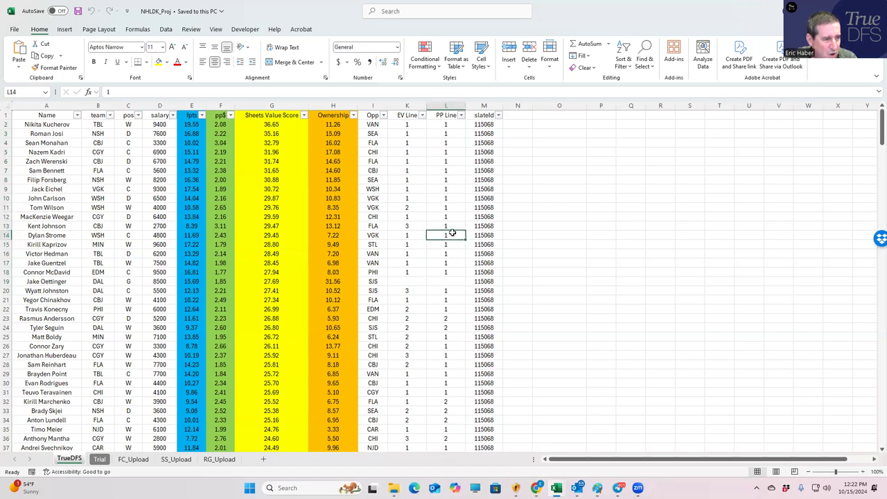
pyautogui.click(105, 198)
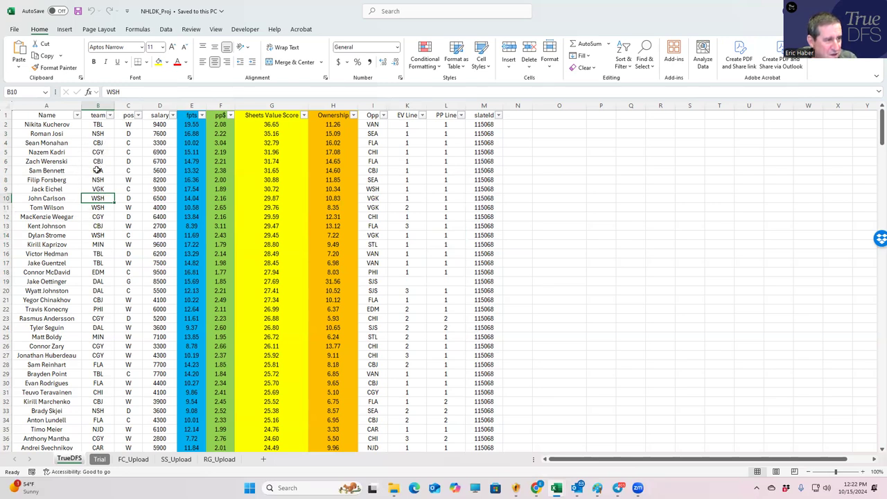
pyautogui.click(155, 170)
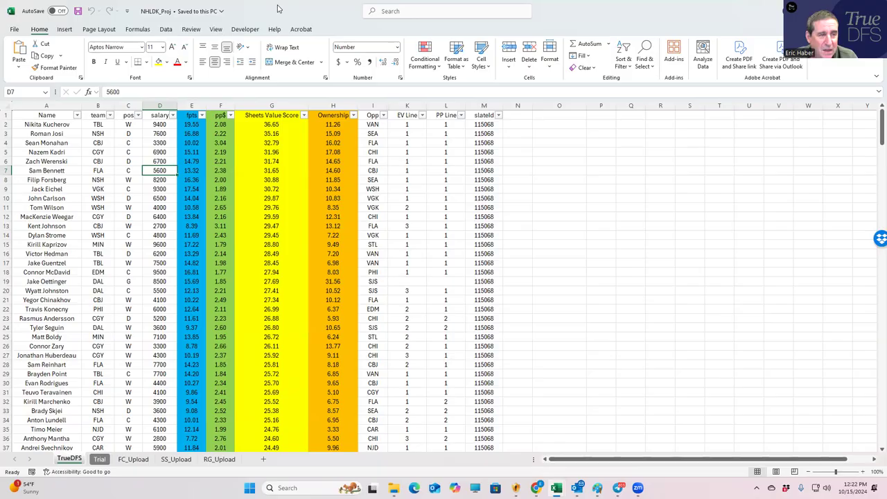
# - Open DraftKings My Lineups in a new tab and start editing the NHL Classic lineup
pyautogui.hotkey('alt', 'Tab')
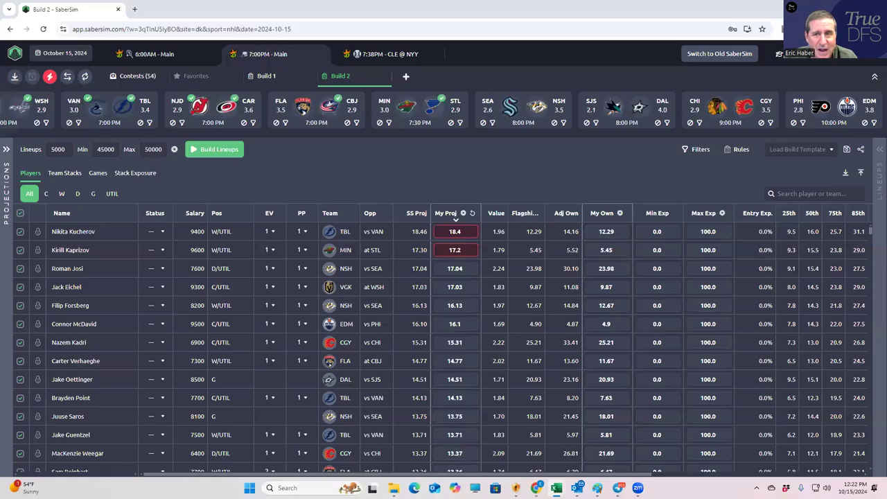
pyautogui.hotkey('alt', 'f')
pyautogui.press('Return')
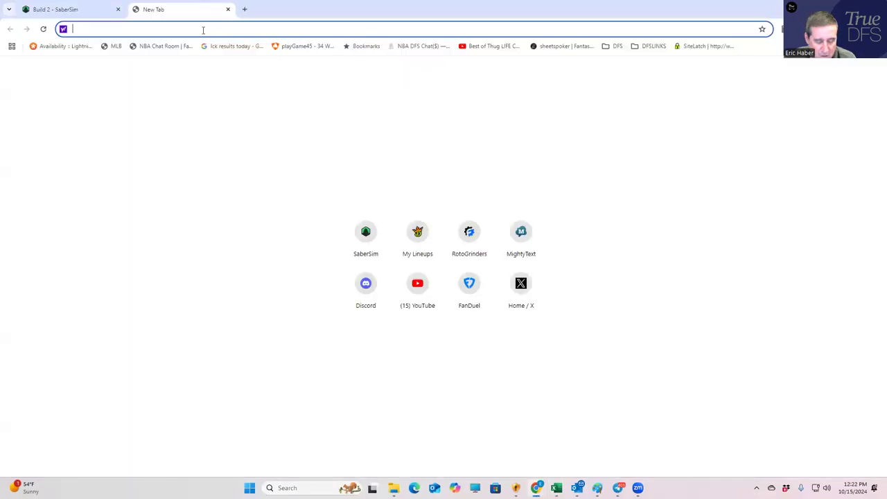
pyautogui.write('dr')
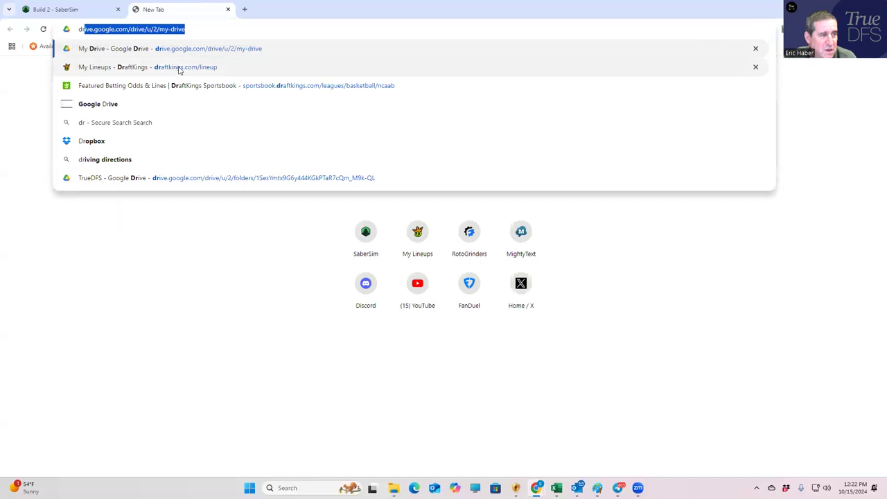
pyautogui.click(180, 70)
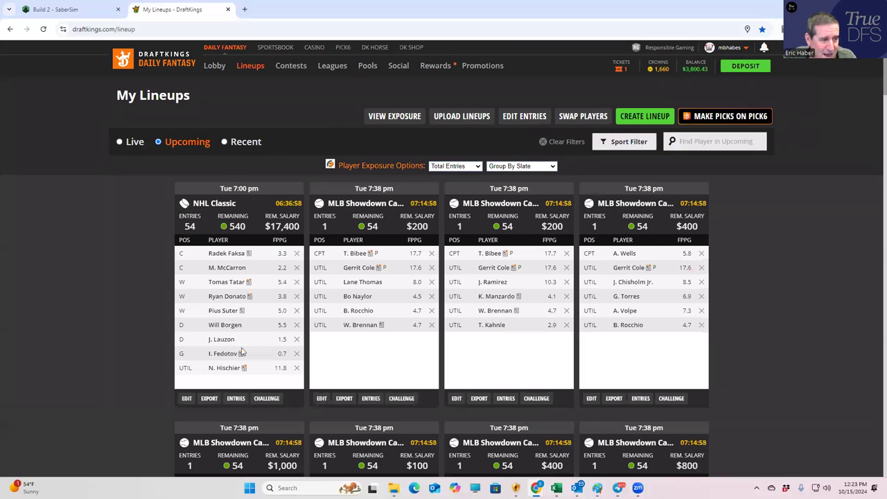
pyautogui.click(186, 399)
# - Clear the lineup and add FLA @ CBJ players S. Monahan, Z. Werenski and K. Johnson
pyautogui.click(485, 425)
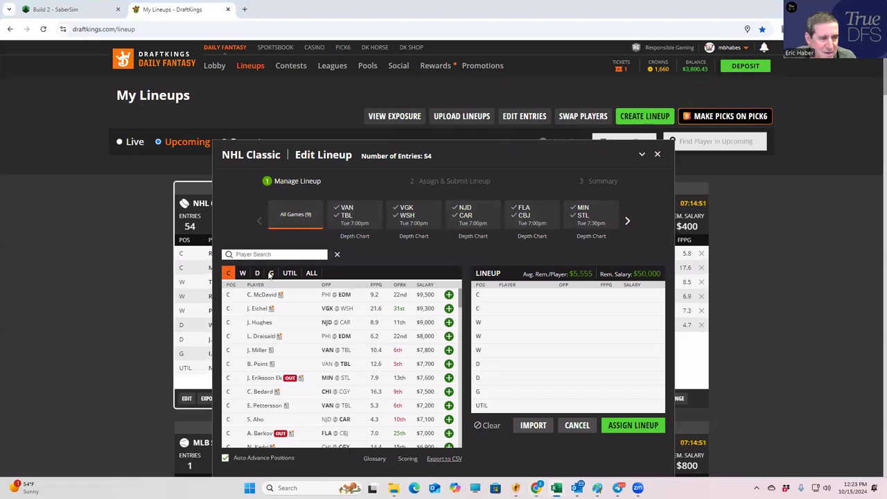
pyautogui.click(514, 219)
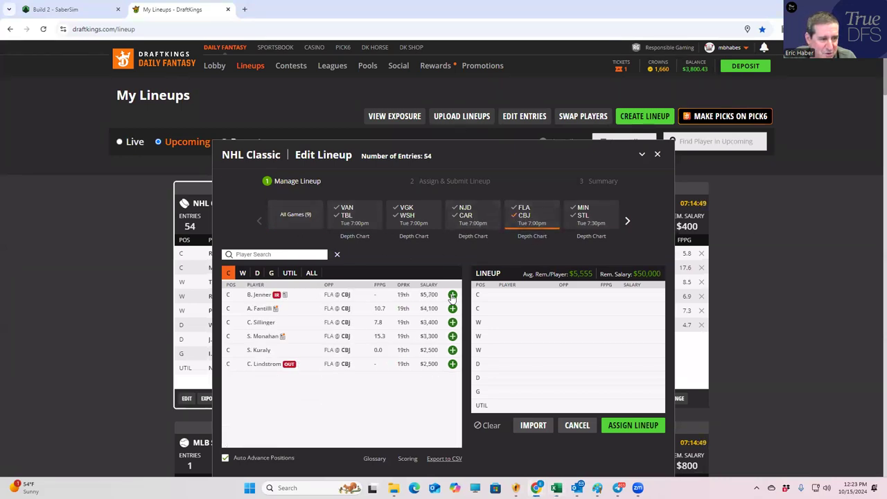
pyautogui.click(453, 336)
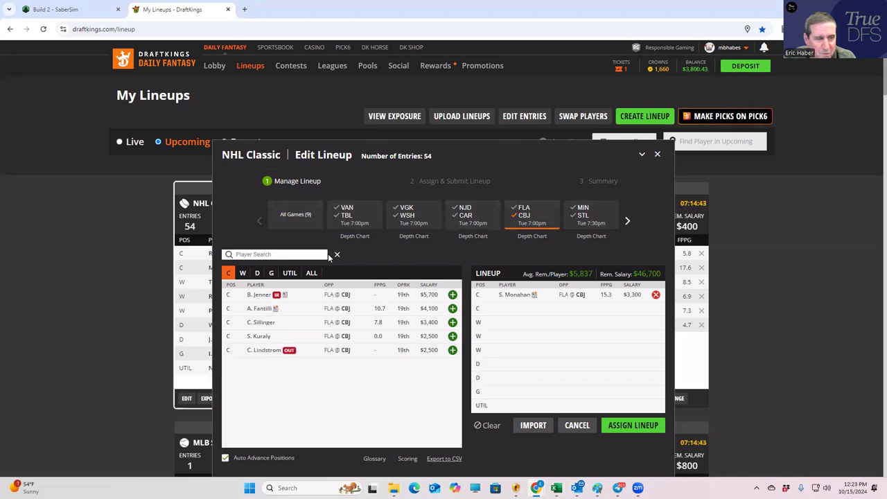
pyautogui.click(258, 273)
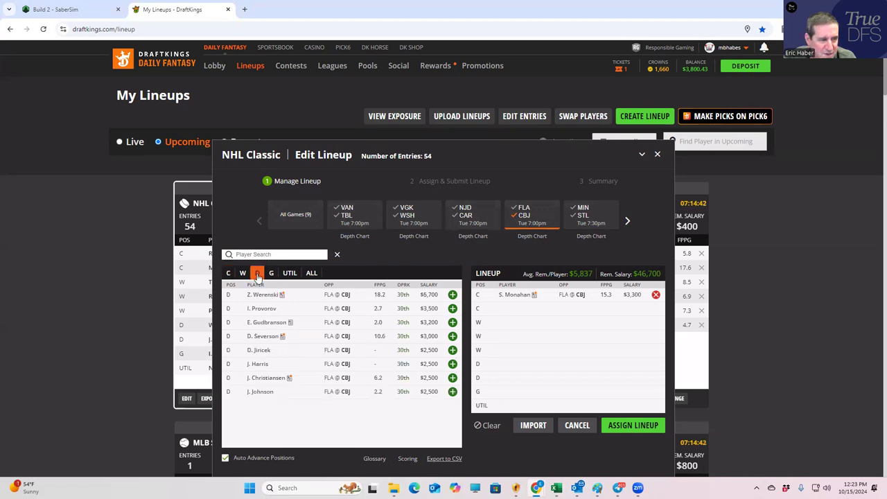
pyautogui.click(453, 294)
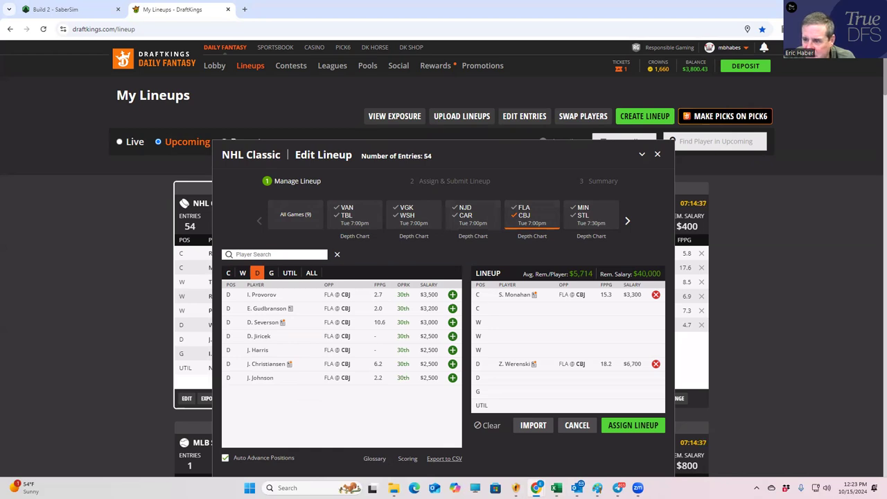
pyautogui.click(243, 274)
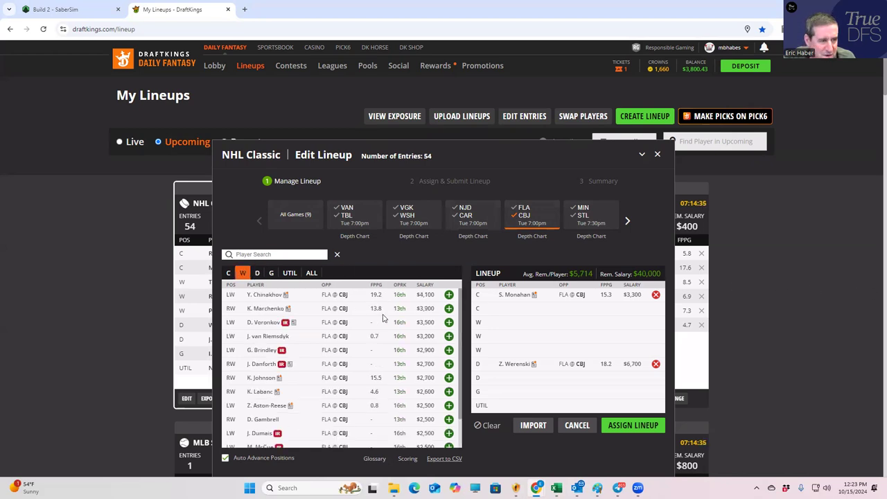
pyautogui.click(449, 378)
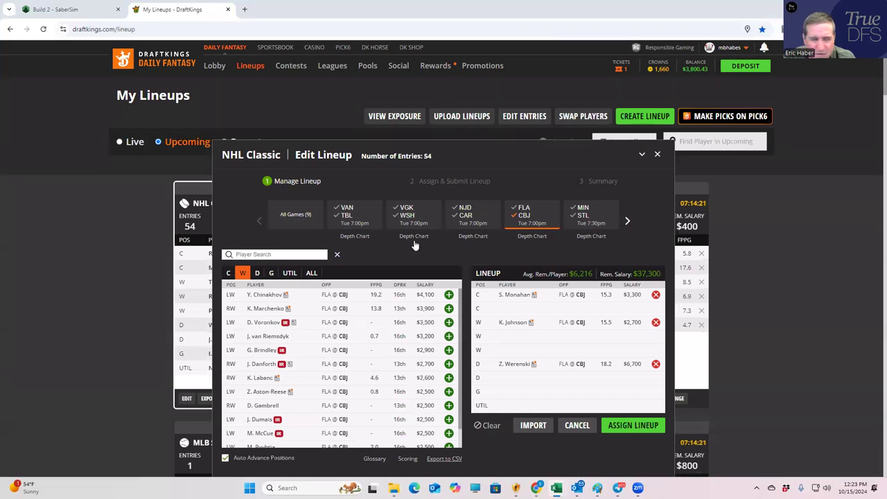
pyautogui.click(370, 213)
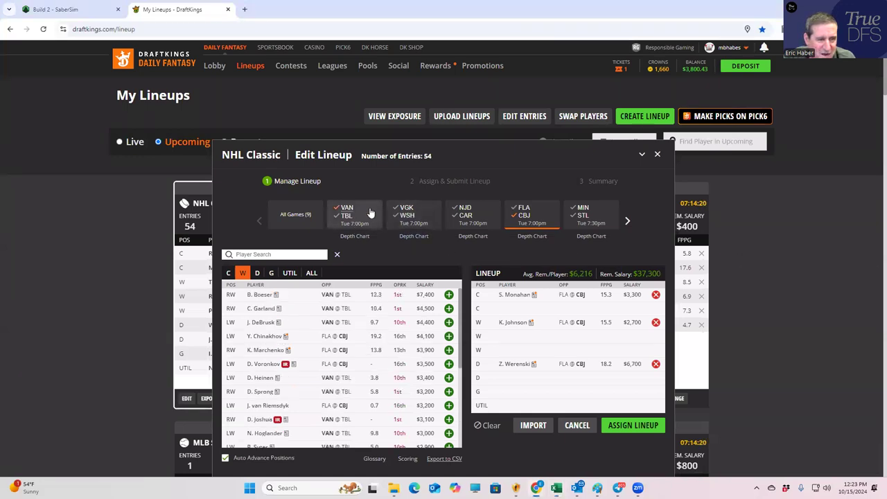
# - Filter to VGK @ WSH and add Carlson on defense, Wilson on wing and Strome at center
pyautogui.click(531, 215)
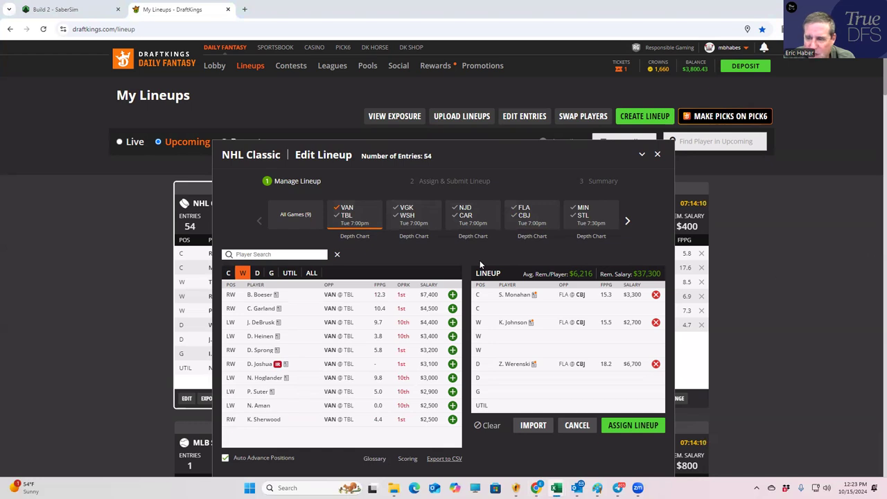
pyautogui.click(257, 274)
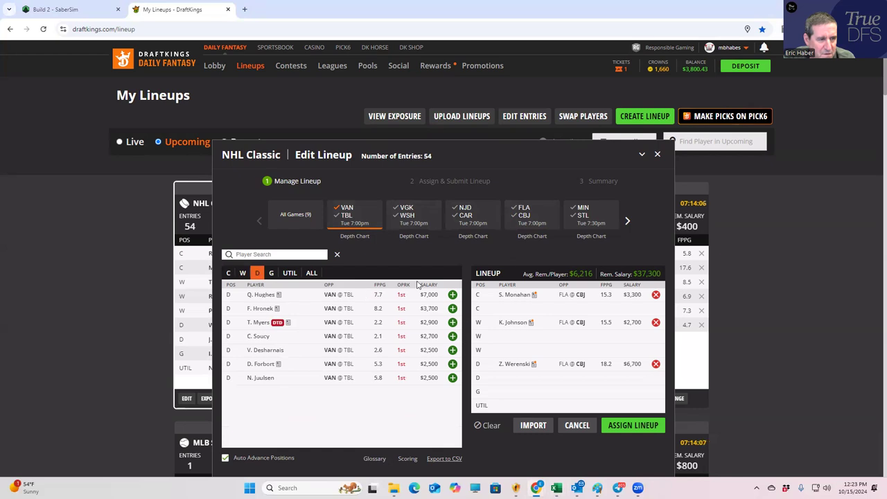
pyautogui.click(345, 212)
pyautogui.click(409, 212)
pyautogui.click(452, 295)
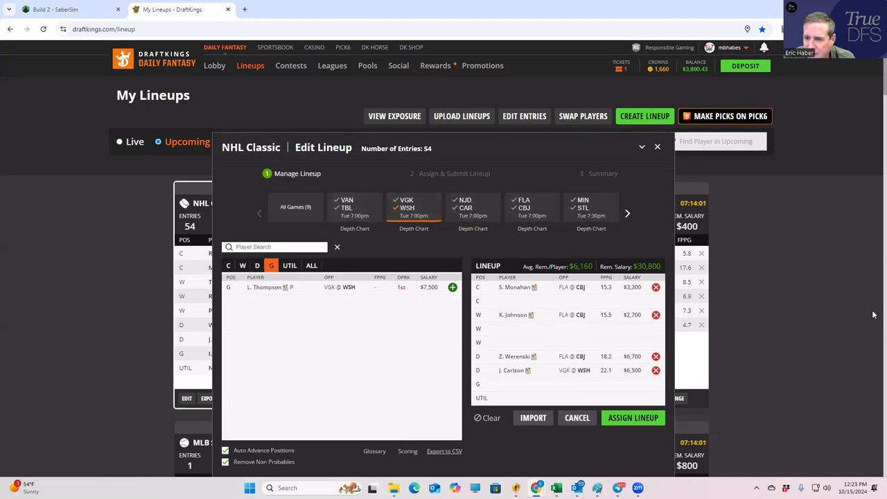
pyautogui.click(242, 265)
pyautogui.click(452, 309)
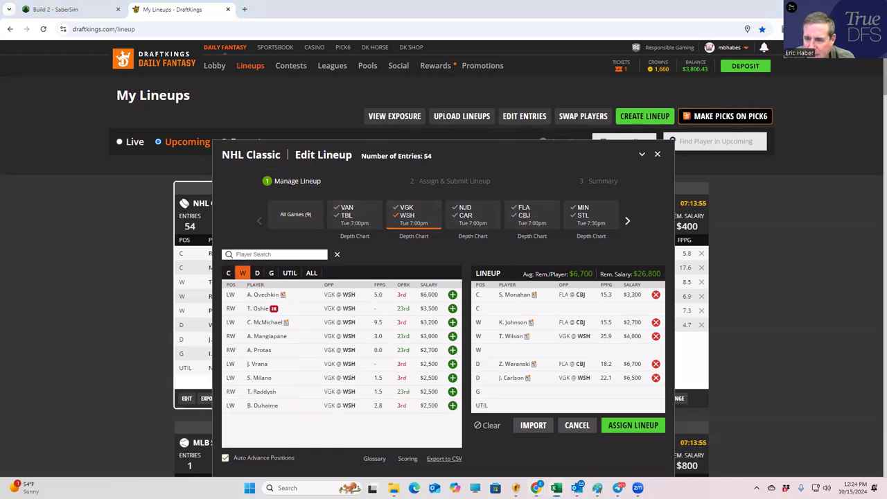
pyautogui.click(228, 273)
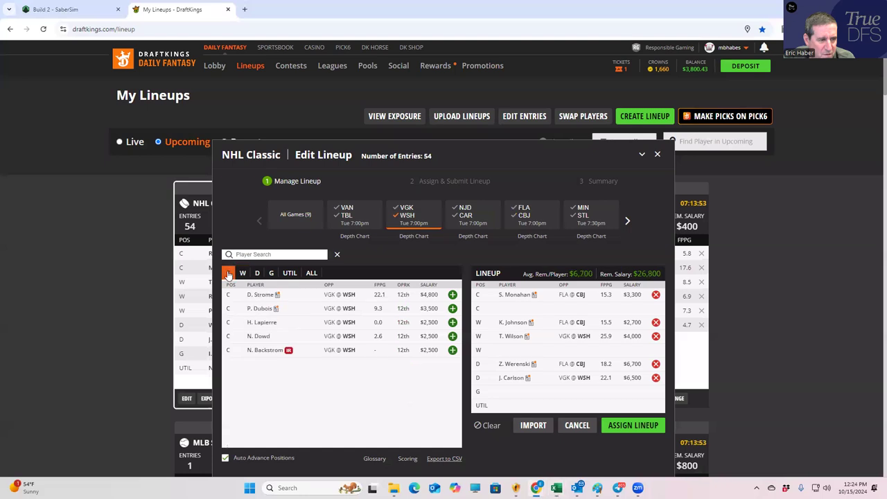
pyautogui.click(452, 295)
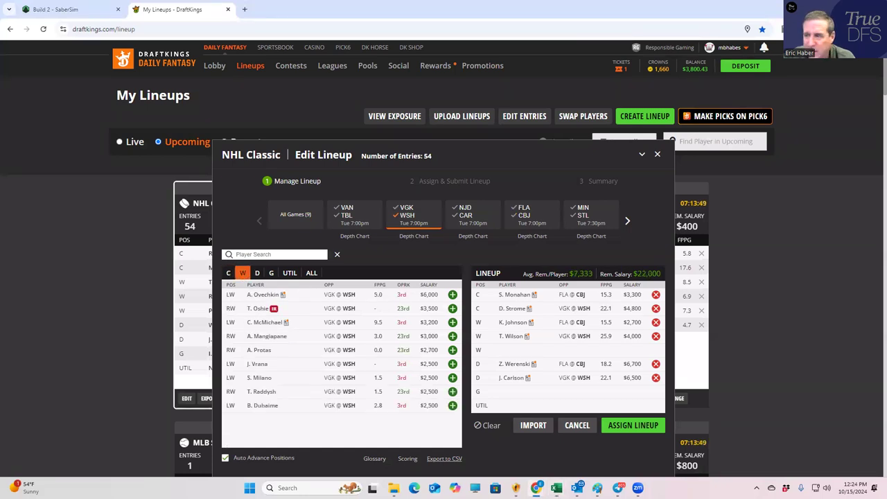
# - Maximize the projections workbook and check Jake Oettinger's 8500 salary
pyautogui.hotkey('alt', 'Tab')
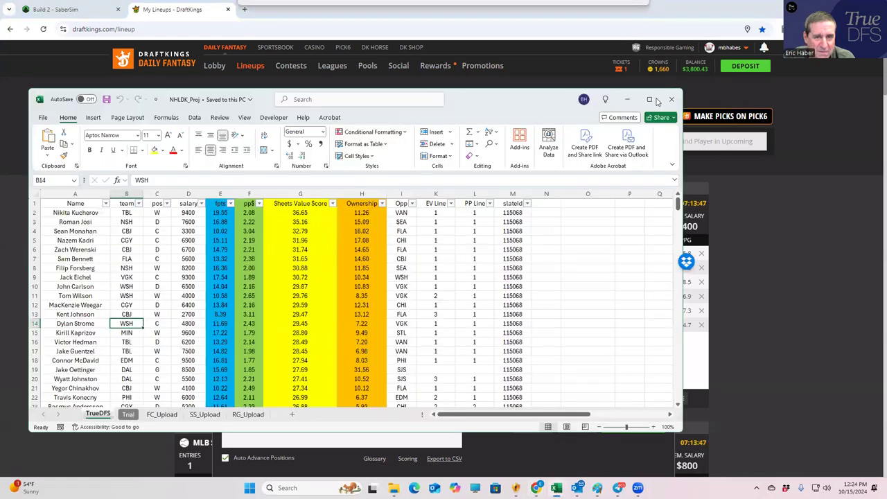
pyautogui.press('super+Up')
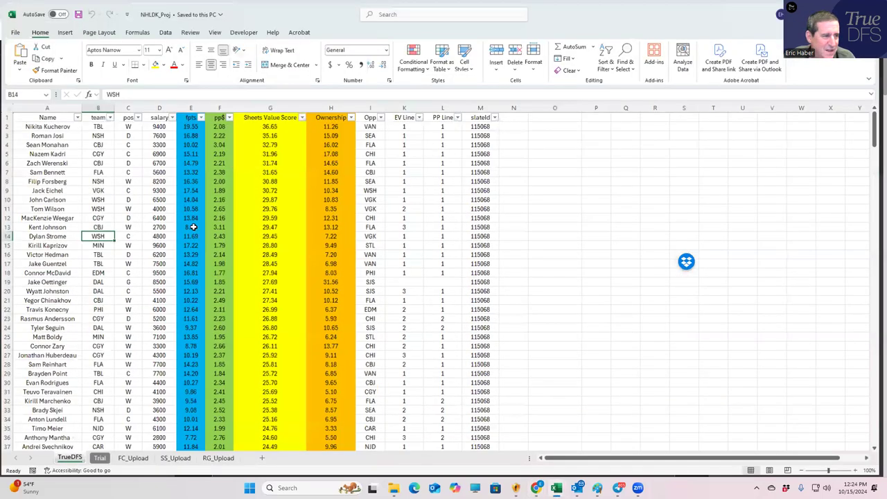
pyautogui.click(127, 281)
pyautogui.click(159, 283)
pyautogui.scroll(-1, 161, 375)
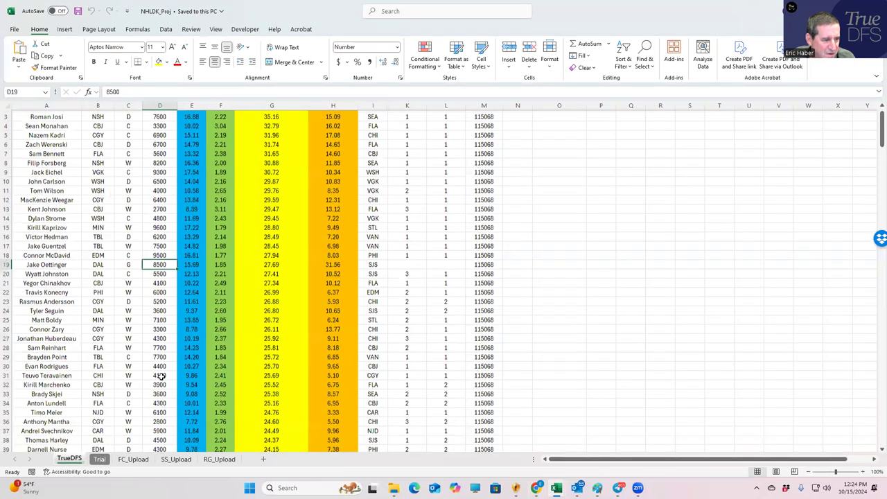
pyautogui.scroll(-4, 163, 379)
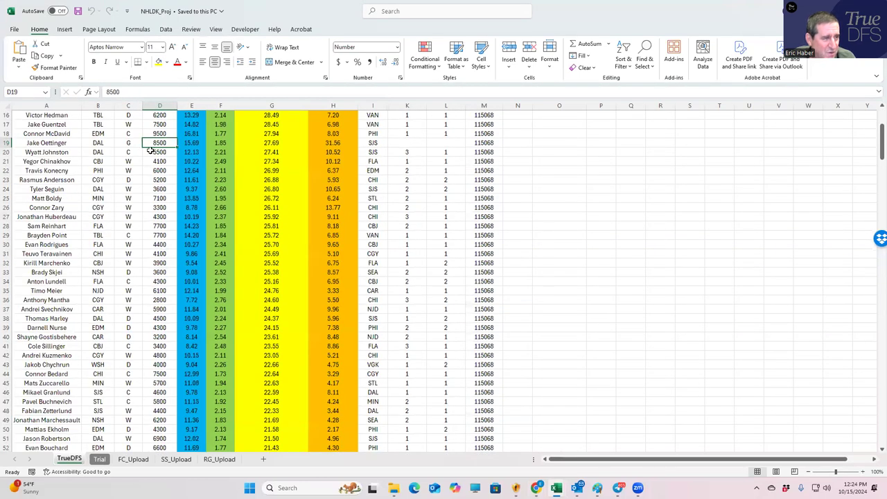
pyautogui.scroll(5, 142, 122)
# - Sort the TrueDFS sheet by position and compare the goalies Oettinger and Vasilevskiy
pyautogui.click(139, 118)
pyautogui.click(52, 128)
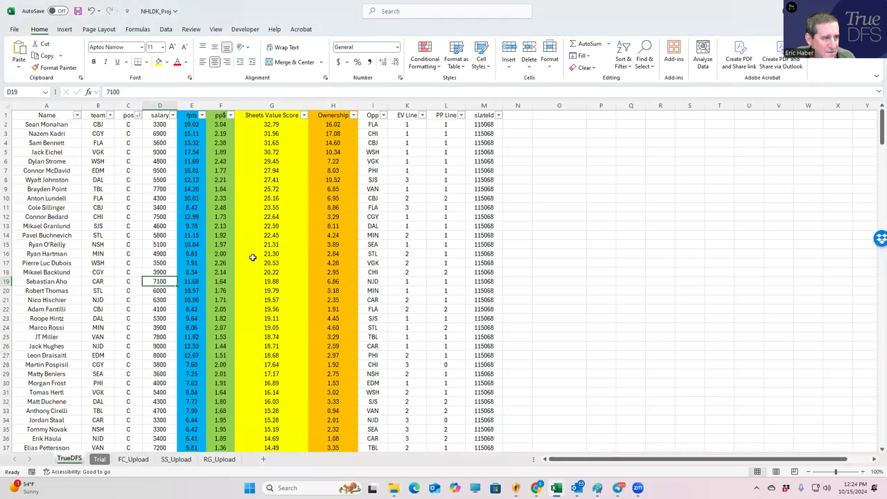
pyautogui.scroll(-9, 254, 337)
pyautogui.scroll(-20, 254, 337)
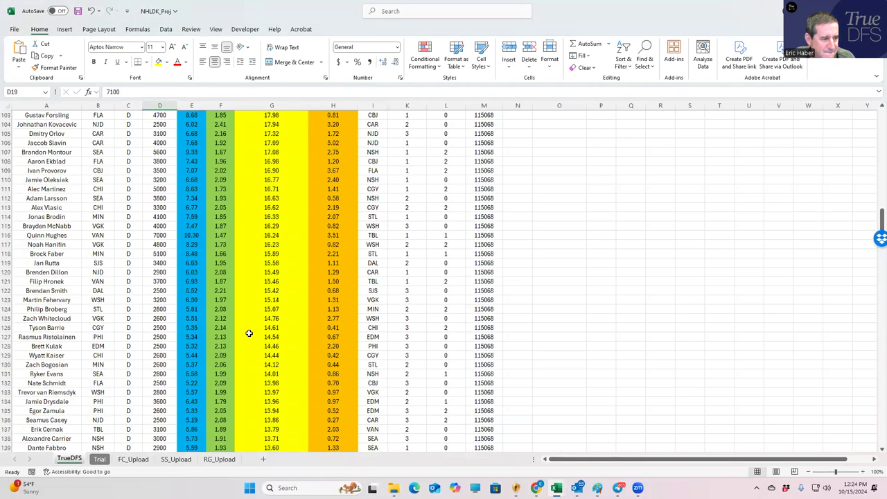
pyautogui.scroll(-19, 249, 333)
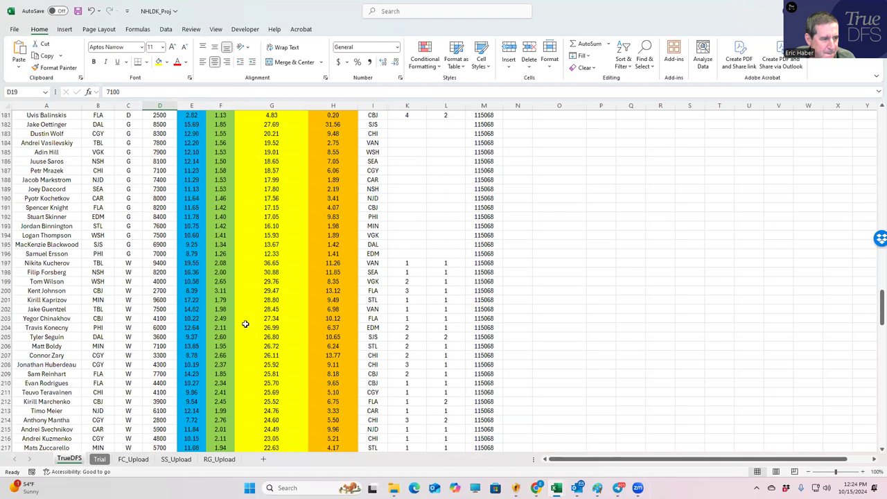
pyautogui.scroll(5, 247, 310)
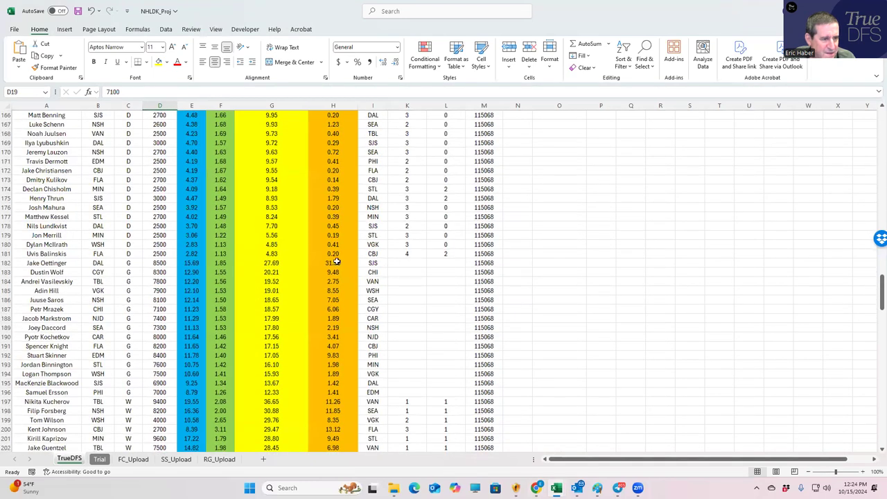
pyautogui.click(269, 264)
pyautogui.click(152, 282)
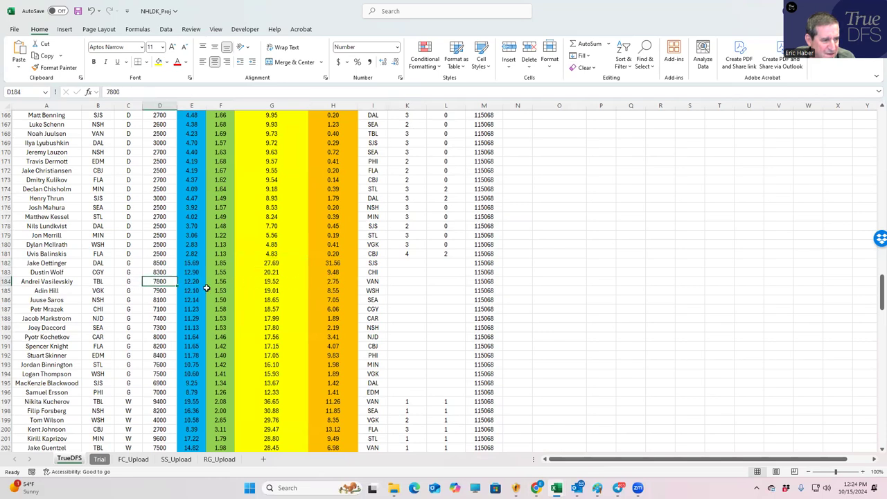
# - Check goalie Petr Mrazek's 7100 salary, CHI team and CGY opponent
pyautogui.click(156, 310)
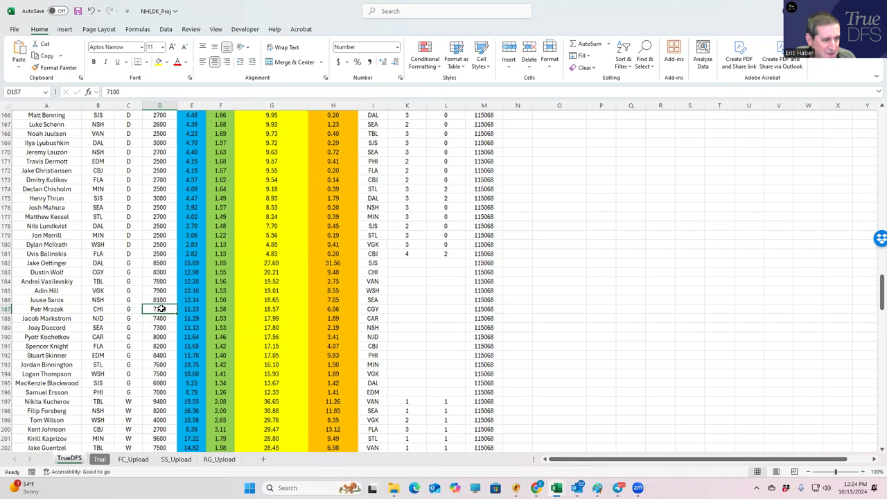
pyautogui.click(366, 309)
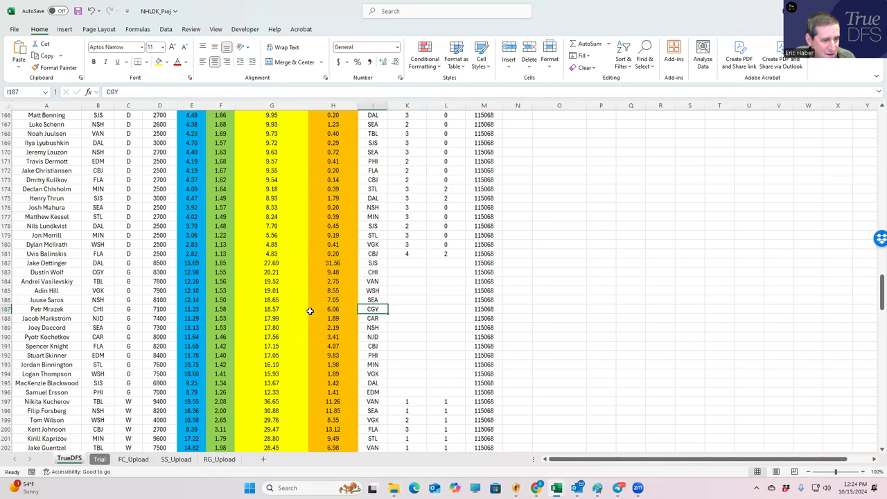
pyautogui.click(161, 309)
pyautogui.click(94, 309)
pyautogui.click(157, 309)
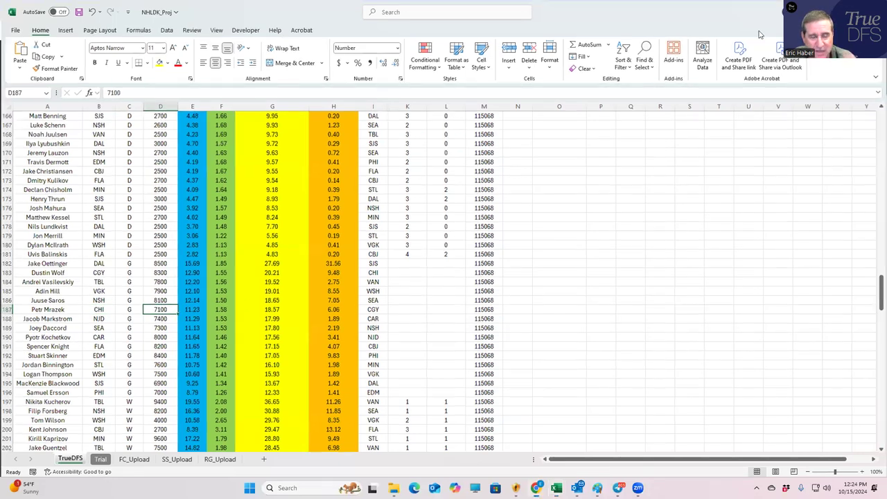
pyautogui.hotkey('alt', 'Tab')
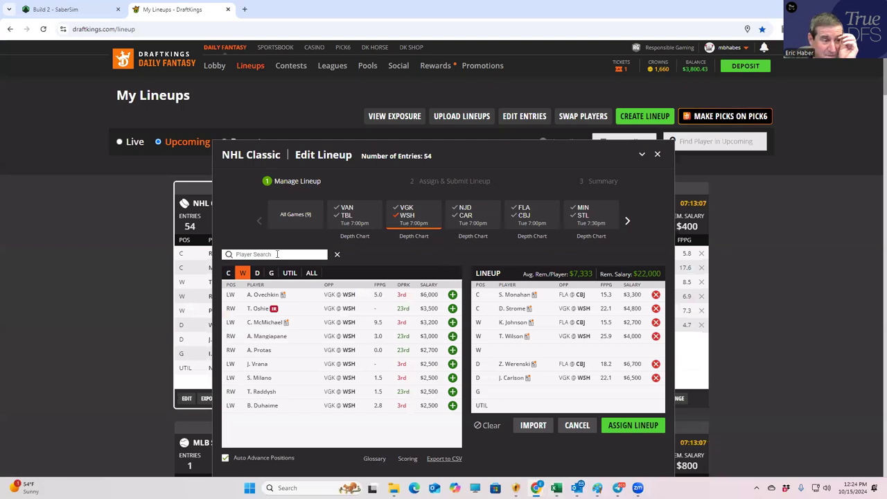
# - Filter goalies to the CHI/CGY game and add P. Mrazek ($7,100) in the G slot
pyautogui.click(271, 274)
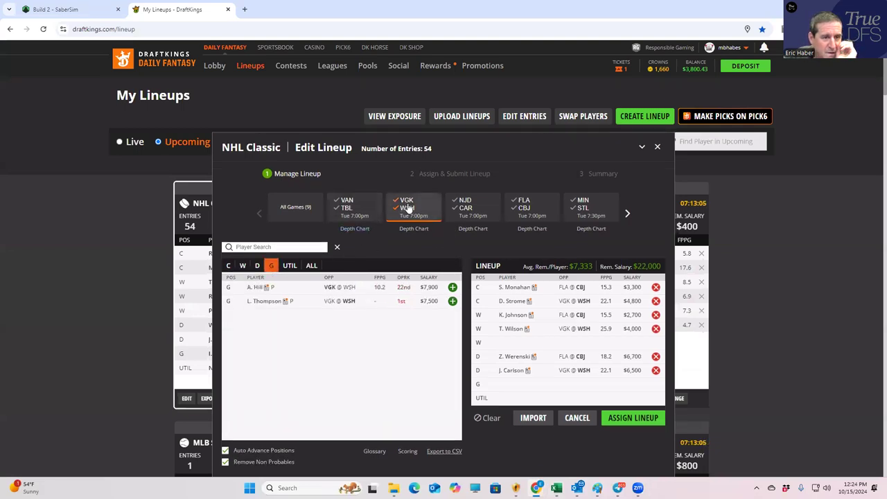
pyautogui.click(625, 215)
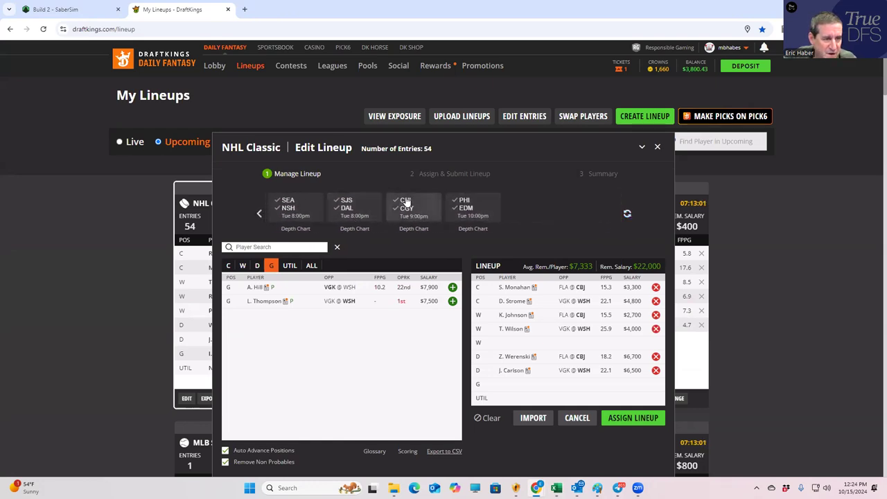
pyautogui.click(406, 201)
pyautogui.click(452, 315)
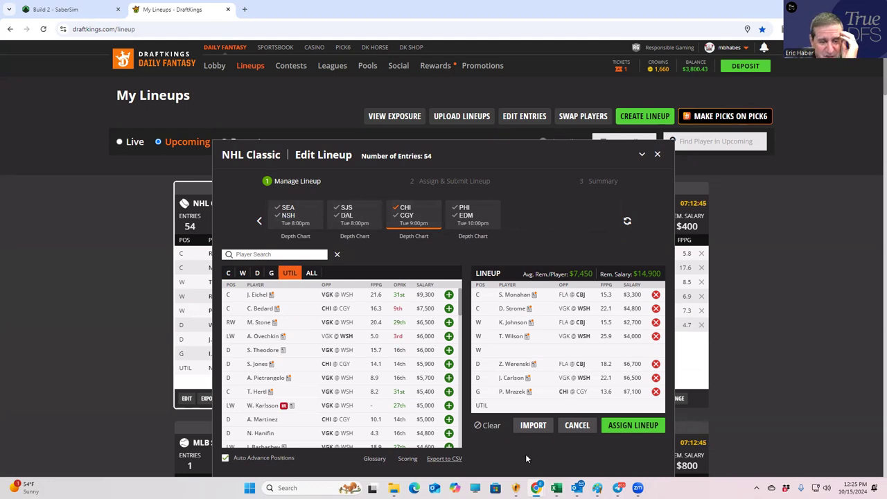
# - Sort the NHLDK_Proj table by Sheets Value Score, then alphabetically by team
pyautogui.moveTo(557, 488)
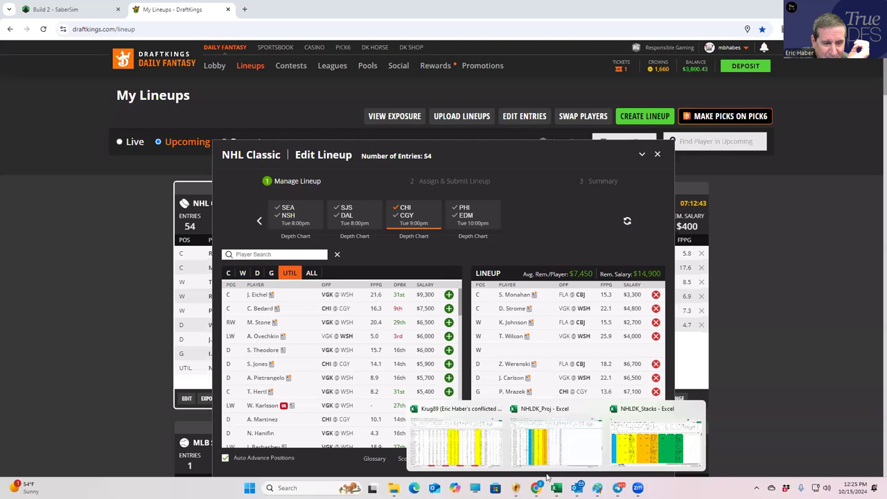
pyautogui.click(548, 444)
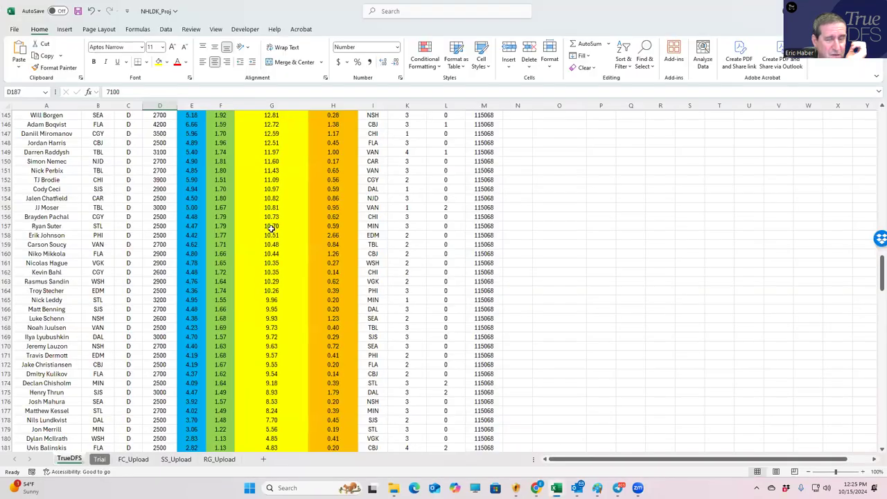
pyautogui.moveTo(880, 270); pyautogui.dragTo(312, 122)
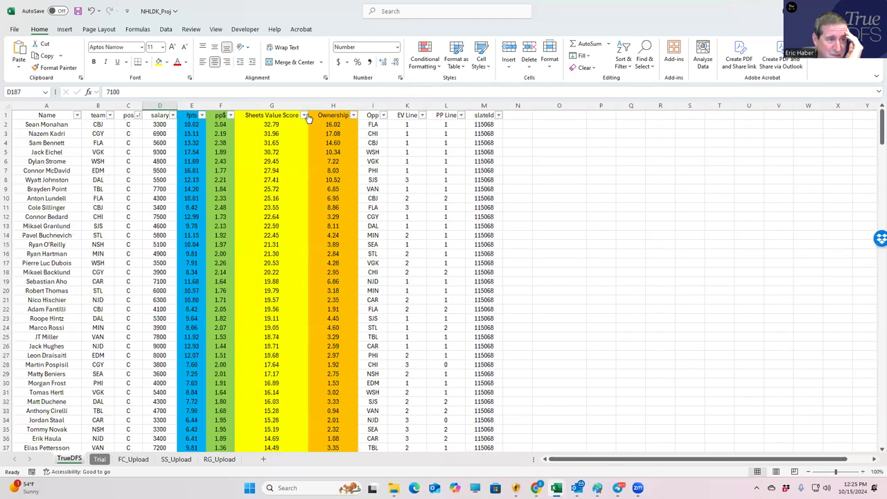
pyautogui.click(305, 116)
pyautogui.click(257, 129)
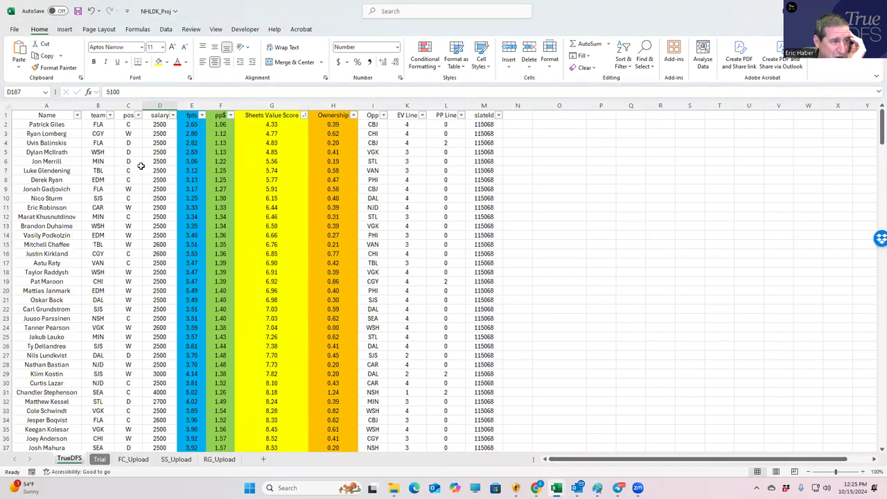
pyautogui.click(110, 115)
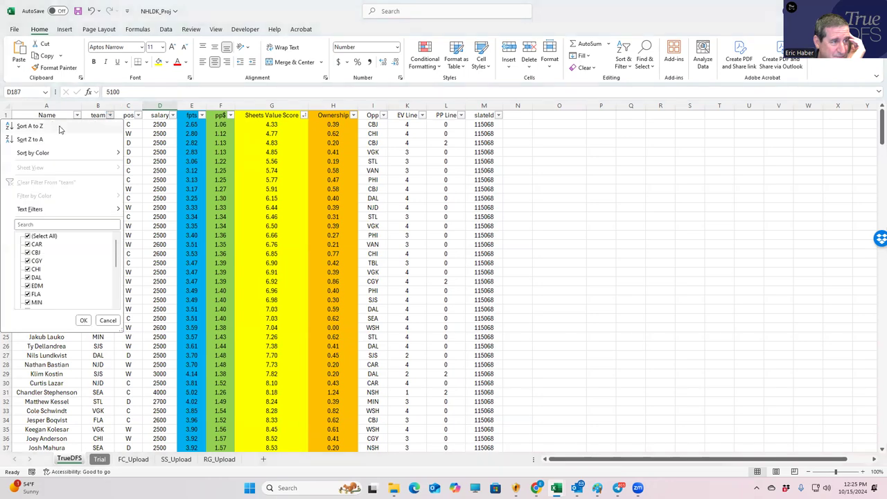
pyautogui.click(55, 125)
# - Review the Washington rows: Alex Ovechkin's position, opponent, 6000 salary, value score and power-play line
pyautogui.scroll(-20, 233, 337)
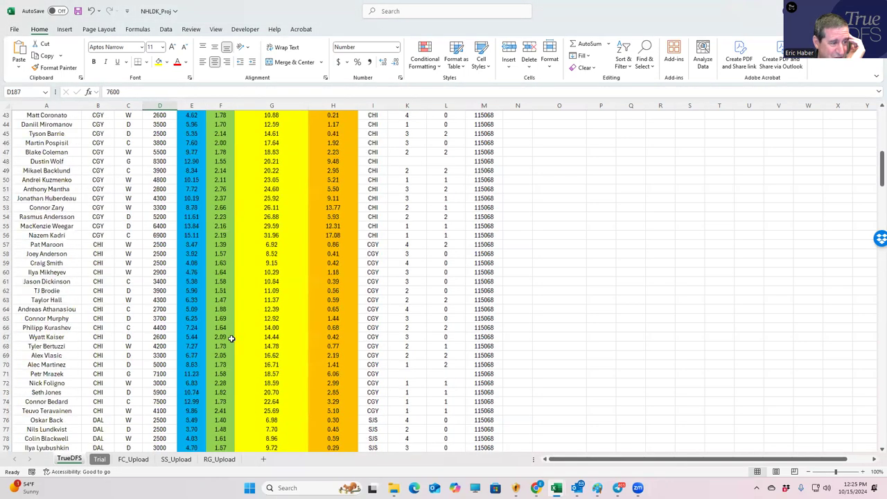
pyautogui.scroll(-20, 231, 336)
pyautogui.scroll(-20, 231, 336)
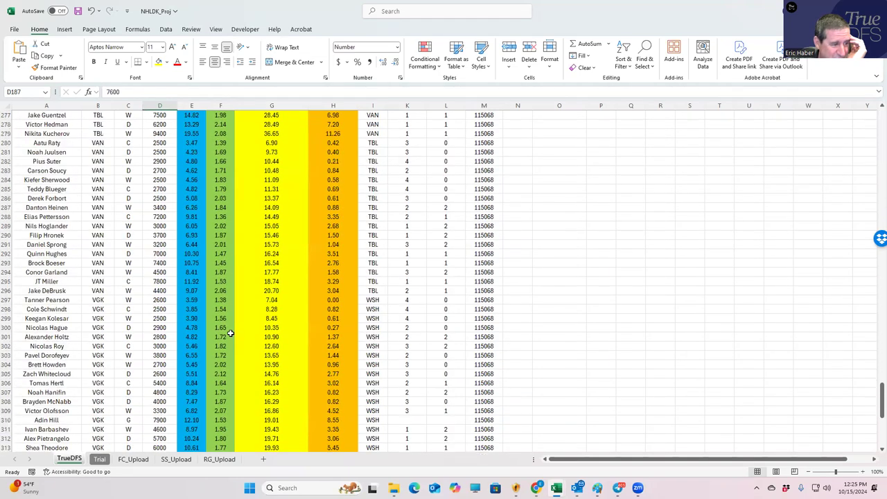
pyautogui.scroll(-5, 226, 334)
pyautogui.click(102, 335)
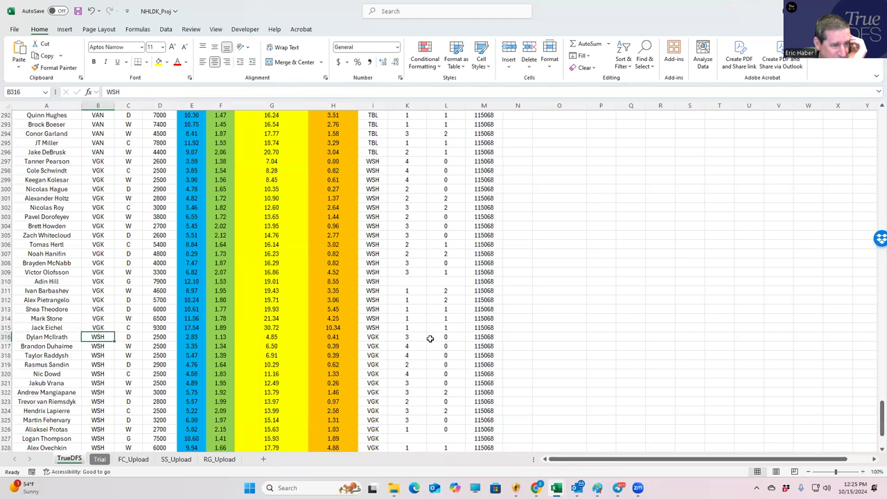
pyautogui.scroll(-4, 258, 344)
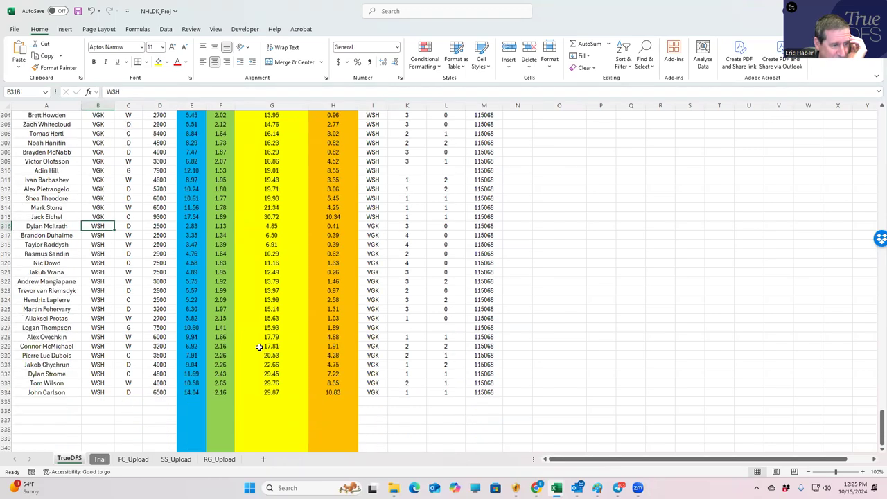
pyautogui.click(128, 337)
pyautogui.click(359, 337)
pyautogui.click(157, 337)
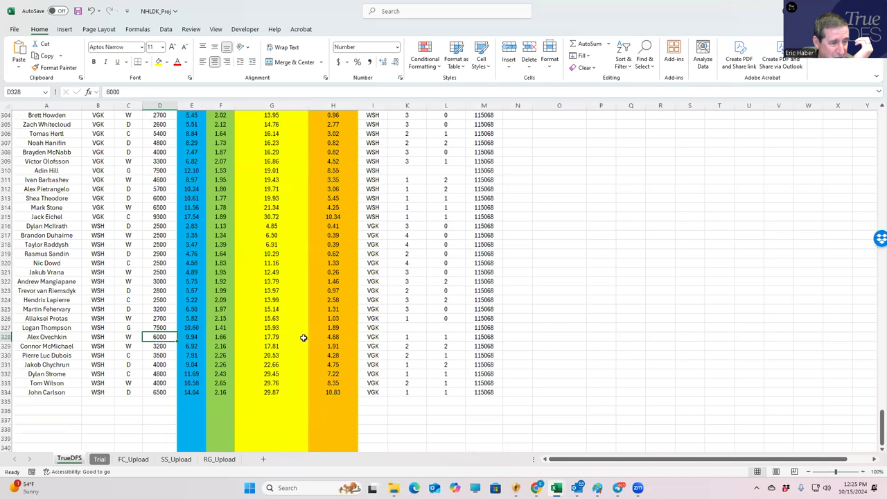
pyautogui.click(275, 337)
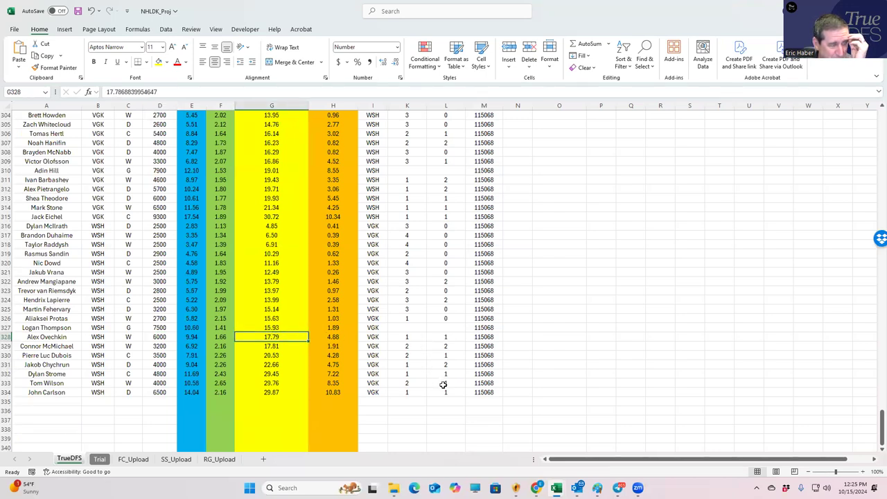
pyautogui.click(442, 337)
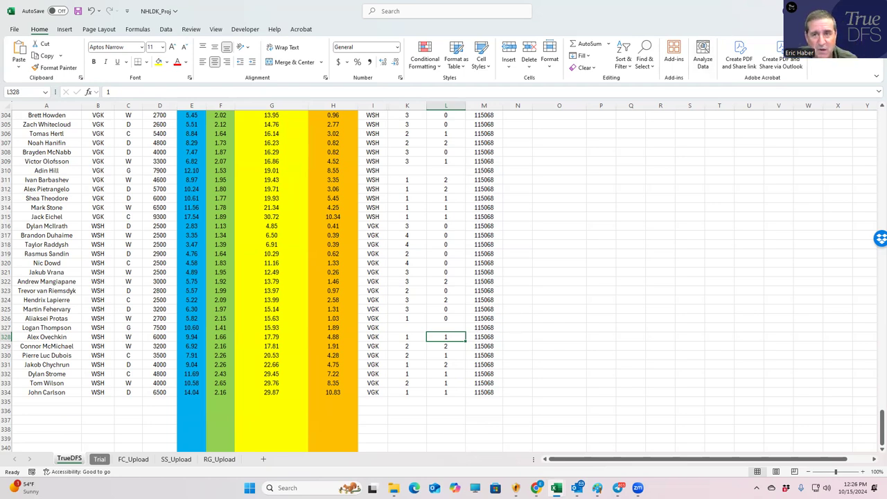
pyautogui.click(839, 11)
# - Back in DraftKings, add A. Ovechkin to the open winger slot
pyautogui.hotkey('alt', 'Tab')
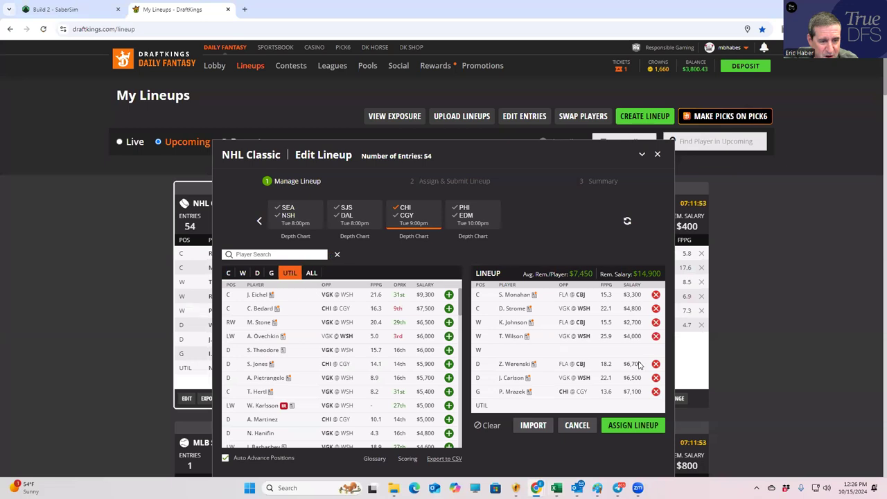
pyautogui.click(243, 273)
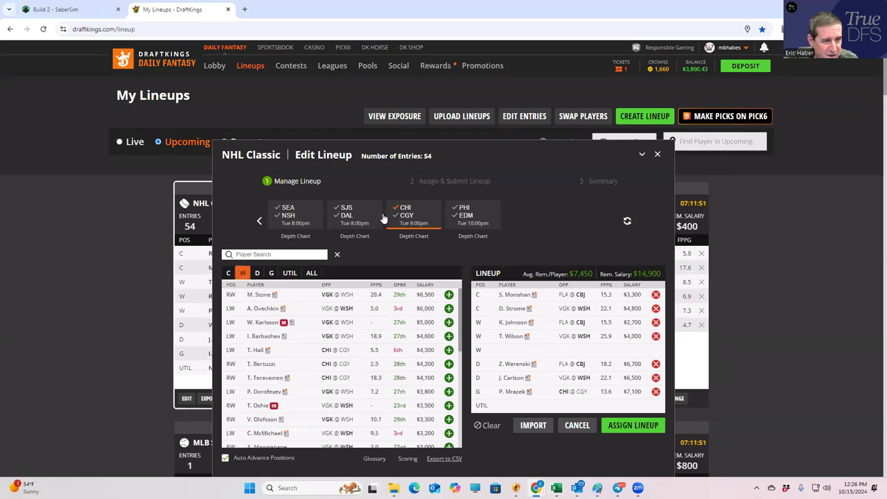
pyautogui.click(449, 309)
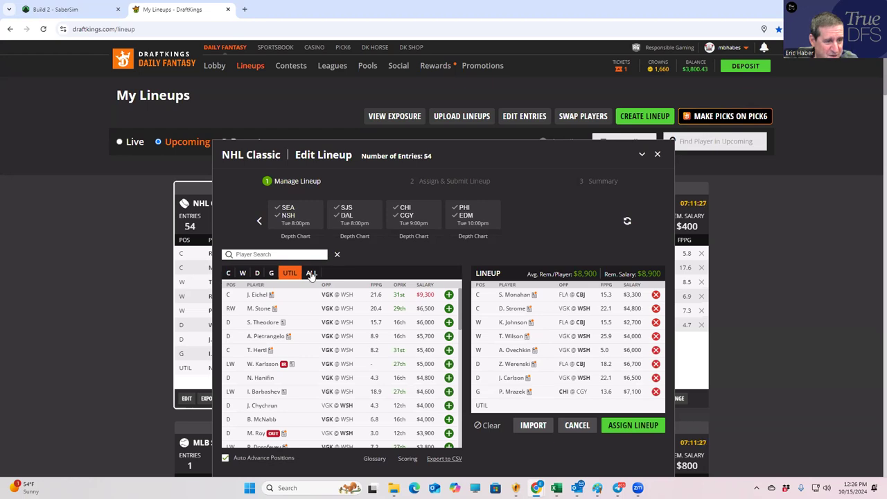
# - Re-sort the player pool by salary and list players from all games
pyautogui.click(426, 285)
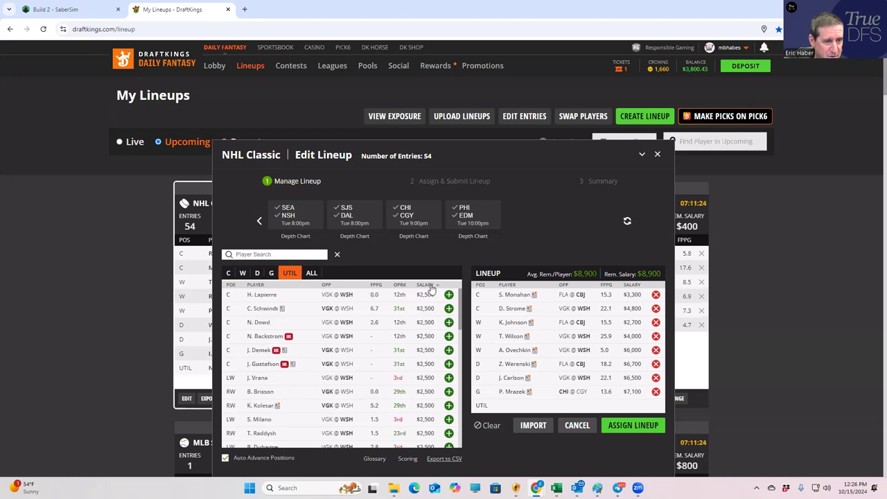
pyautogui.click(260, 220)
pyautogui.click(398, 219)
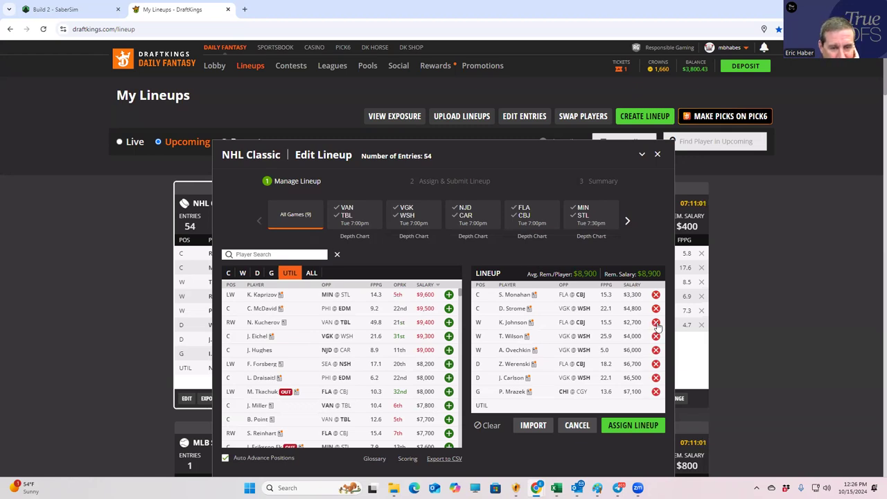
# - Drop K. Johnson and S. Monahan, add P. Dubois at center from VGK @ WSH, then return to Excel
pyautogui.click(656, 323)
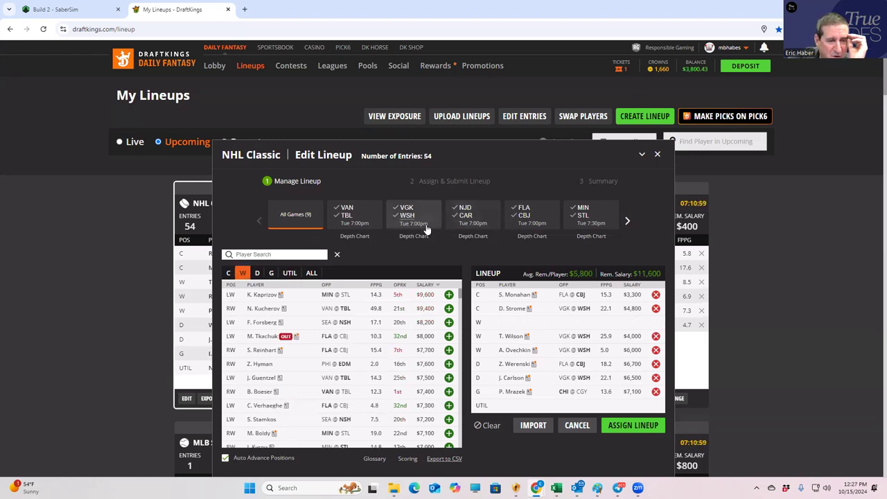
pyautogui.click(656, 295)
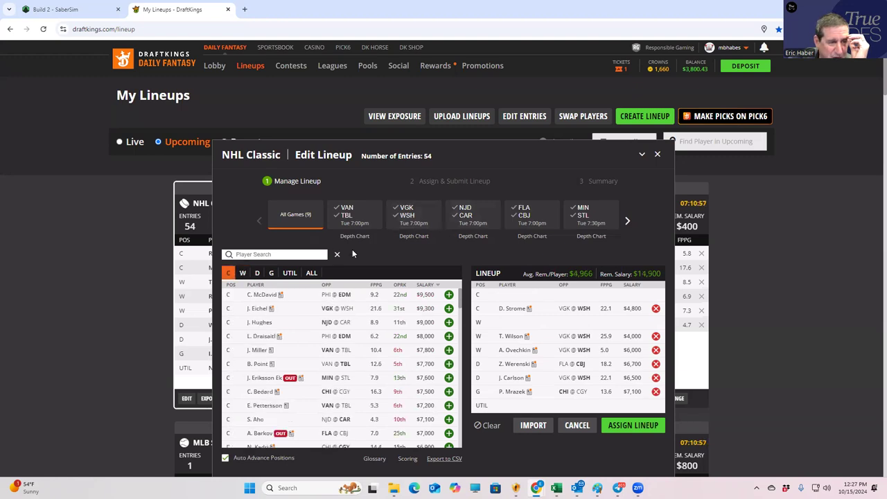
pyautogui.click(409, 218)
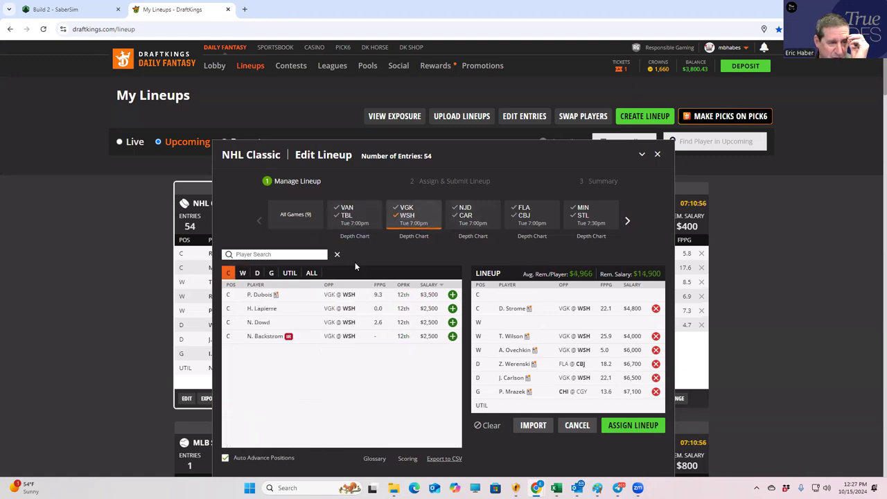
pyautogui.click(453, 296)
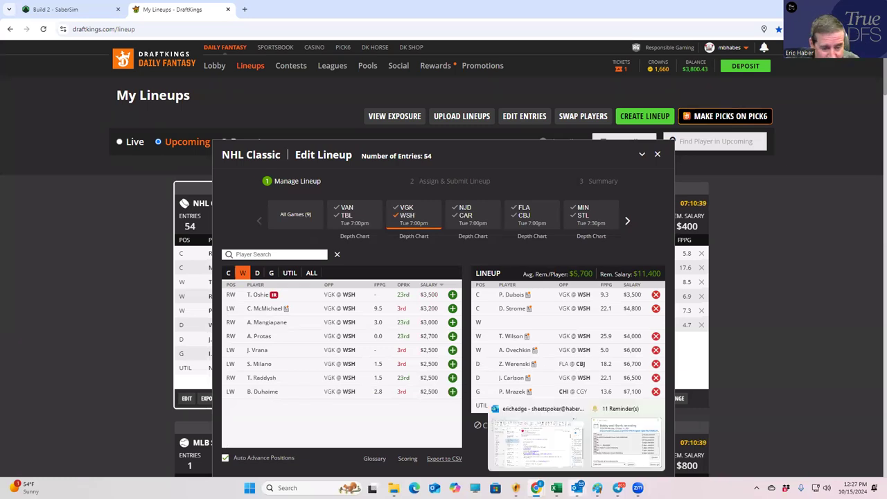
pyautogui.moveTo(557, 488)
pyautogui.click(553, 448)
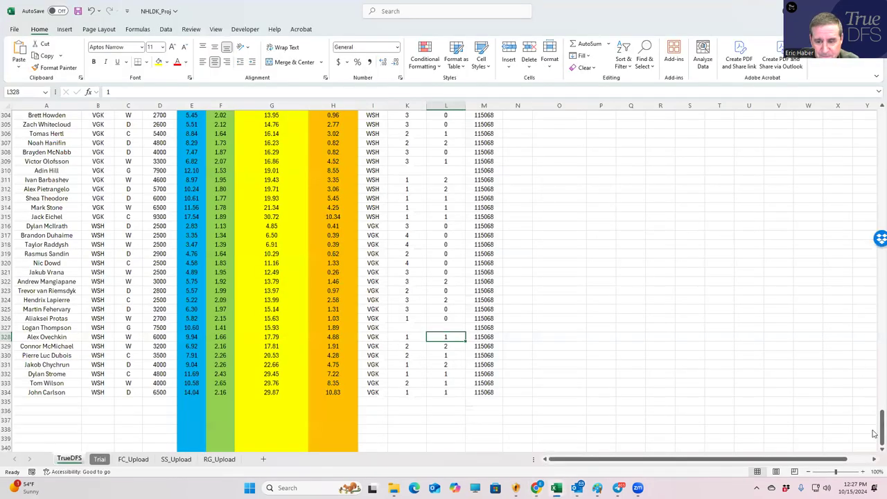
# - Re-sort the projections by Sheets Value Score from largest to smallest
pyautogui.scroll(20, 369, 114)
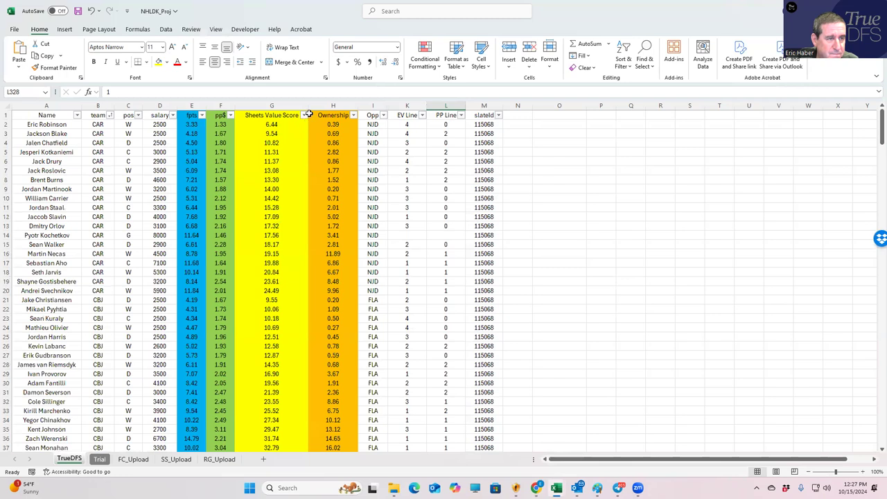
pyautogui.click(304, 115)
pyautogui.click(256, 138)
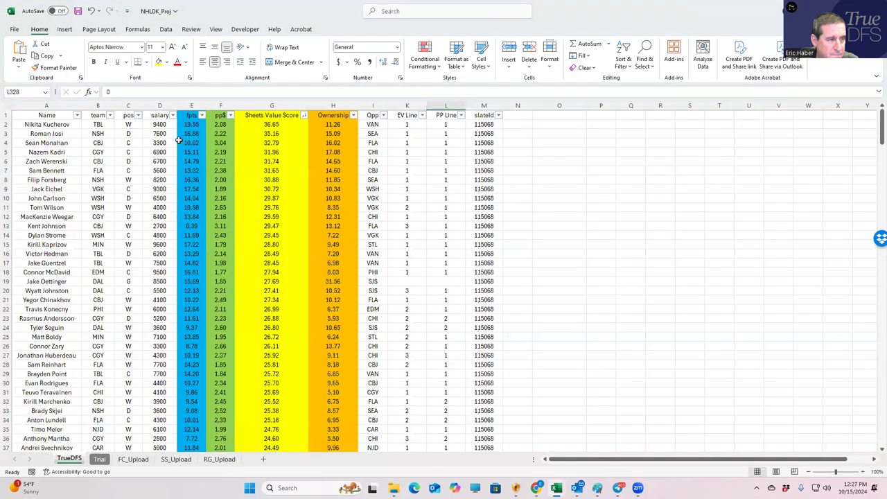
# - Check Roman Josi's position, Sam Bennett's 5600 salary and Evan Rodrigues's 4400 salary
pyautogui.click(130, 134)
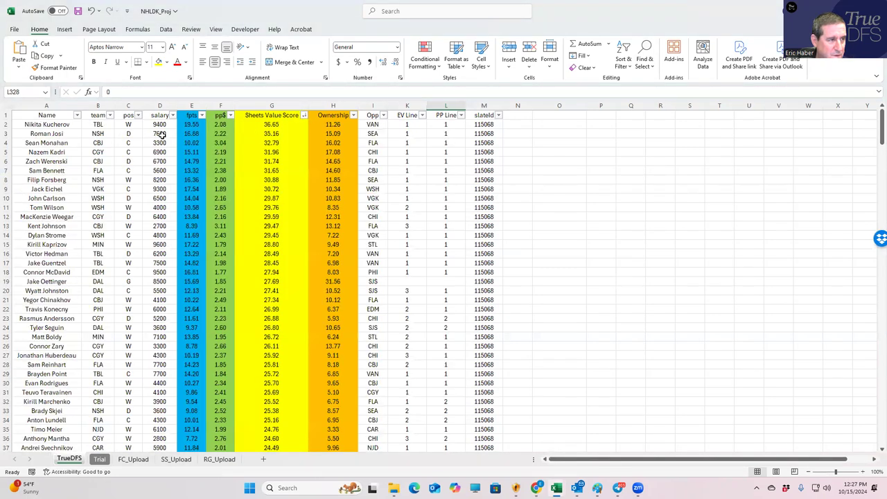
pyautogui.click(98, 170)
pyautogui.click(157, 170)
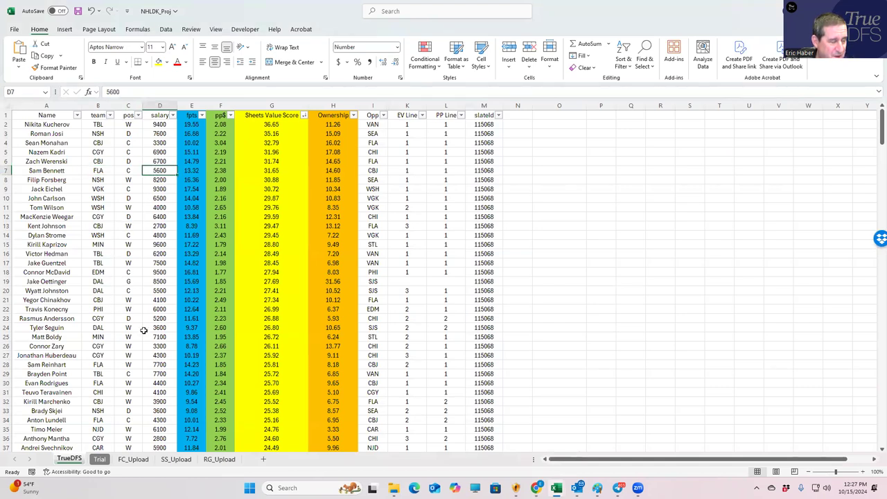
pyautogui.click(152, 383)
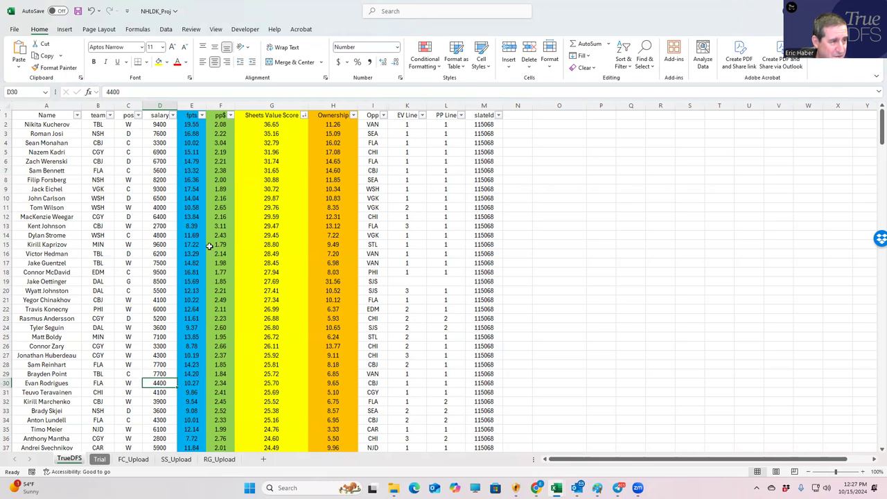
pyautogui.click(165, 169)
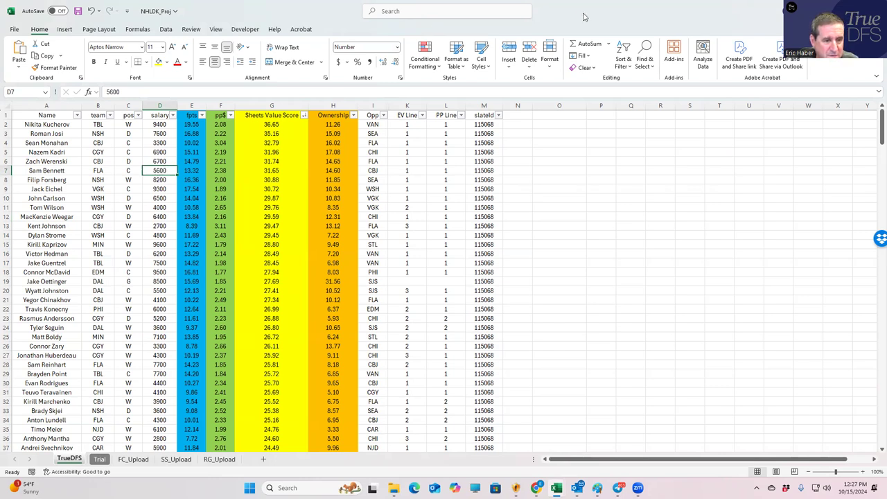
# - In DraftKings, filter to FLA vs CBJ and add S. Bennett at UTIL and E. Rodrigues at winger
pyautogui.hotkey('alt', 'Tab')
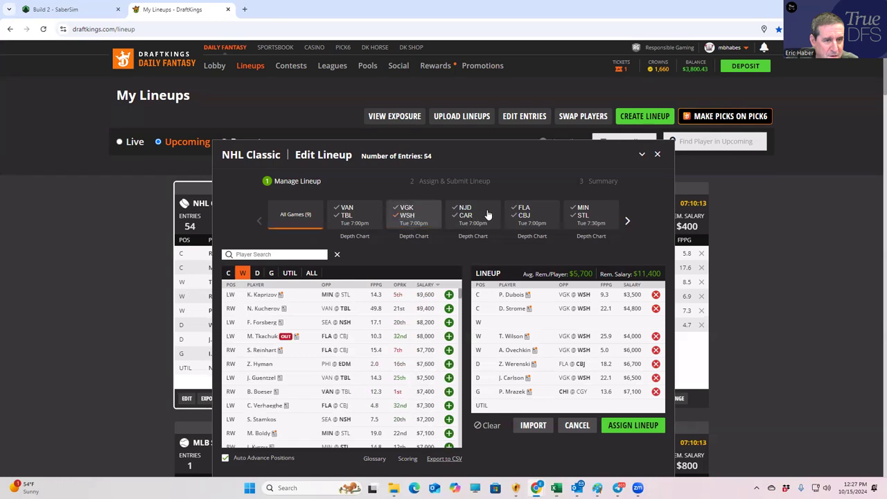
pyautogui.click(517, 211)
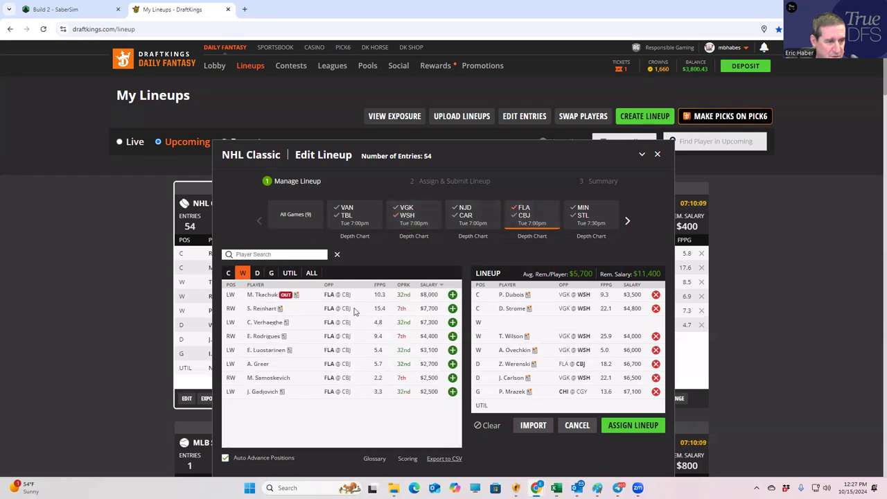
pyautogui.click(229, 273)
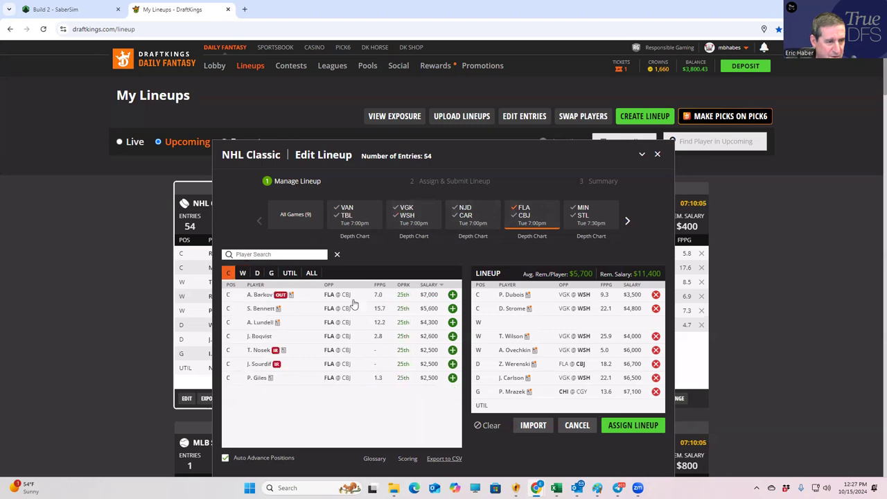
pyautogui.click(452, 308)
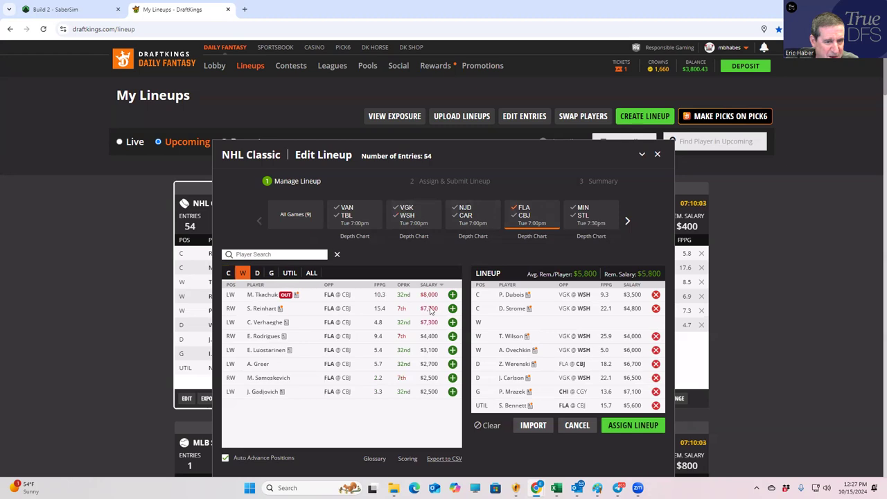
pyautogui.click(452, 336)
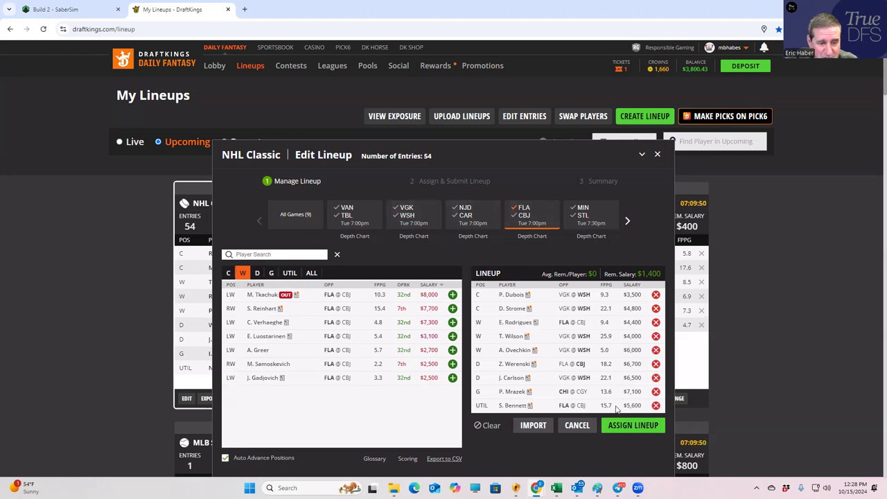
# - Re-slot S. Bennett at UTIL, drop E. Rodrigues, reset to All Games, and close the editor
pyautogui.click(656, 406)
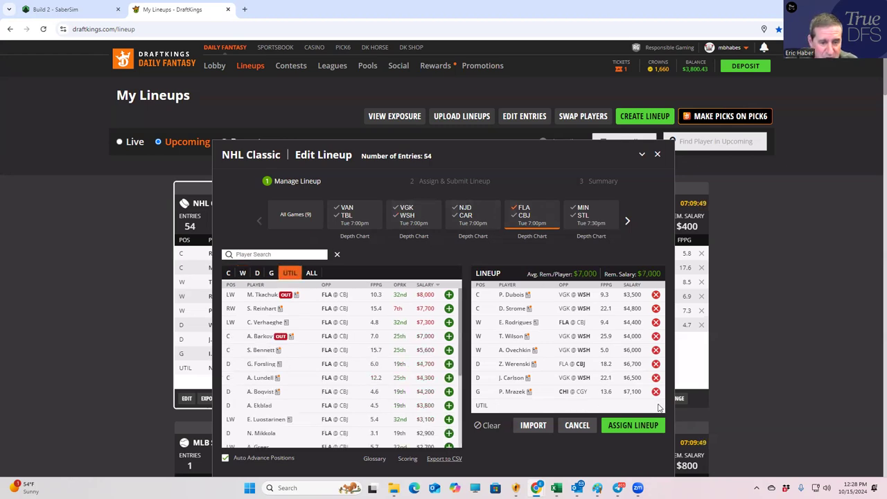
pyautogui.click(450, 350)
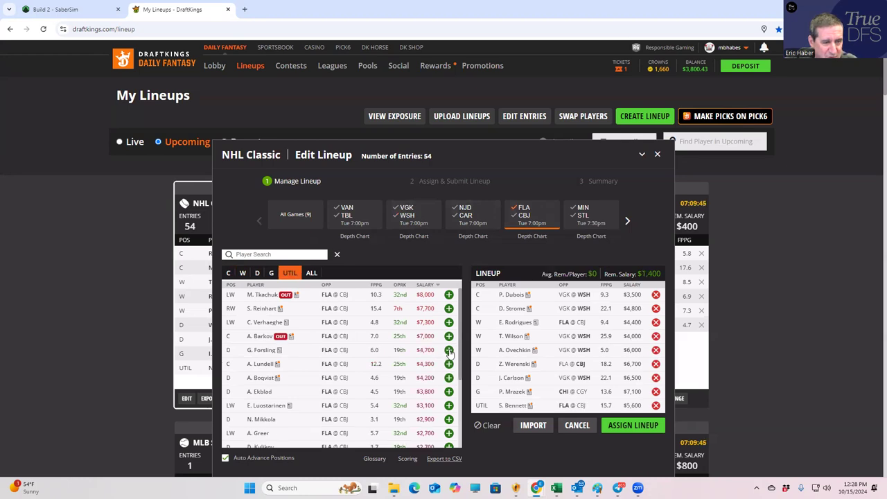
pyautogui.click(656, 323)
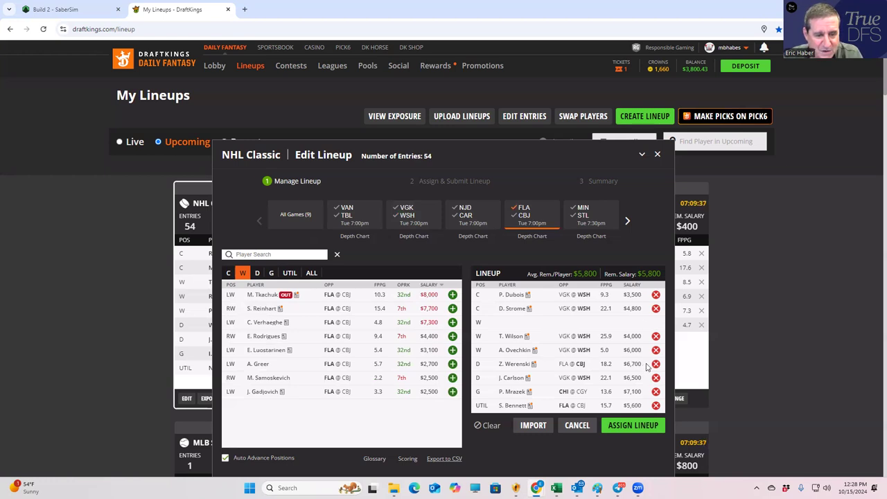
pyautogui.click(529, 217)
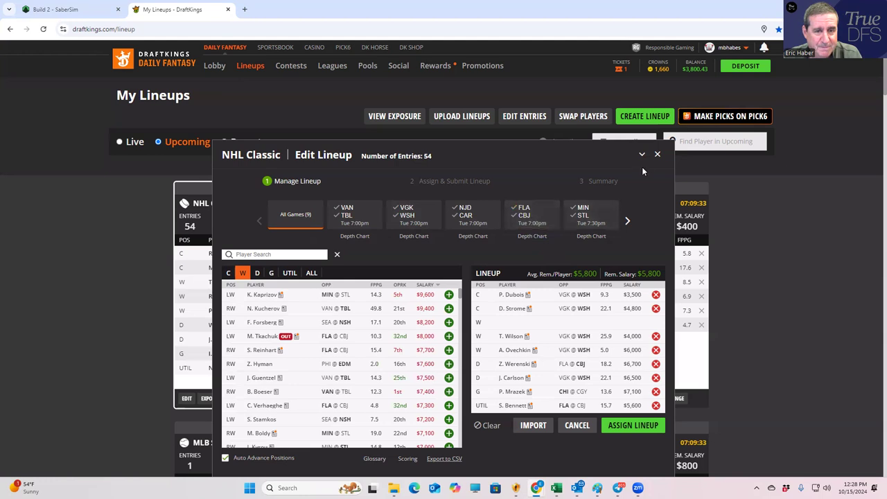
pyautogui.click(657, 154)
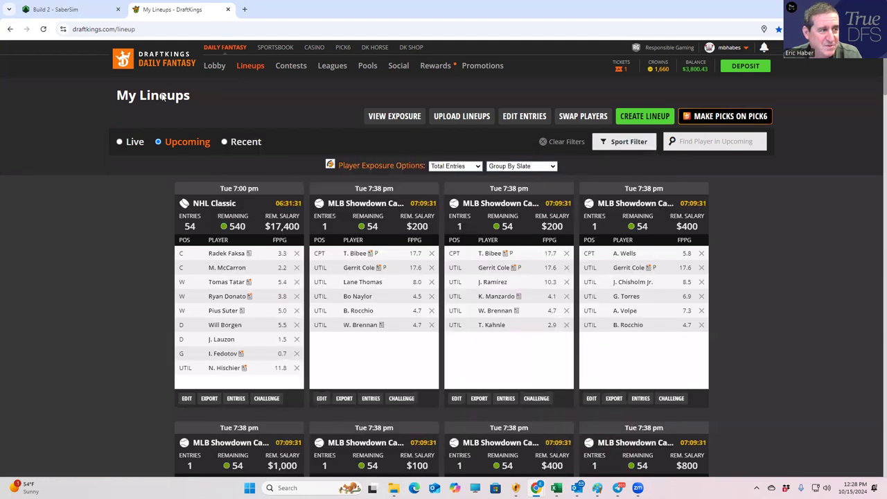
# - Upload KrugNHL's NHLDK_Sim CSV as Build 2's custom projections and ownership and save it
pyautogui.click(83, 11)
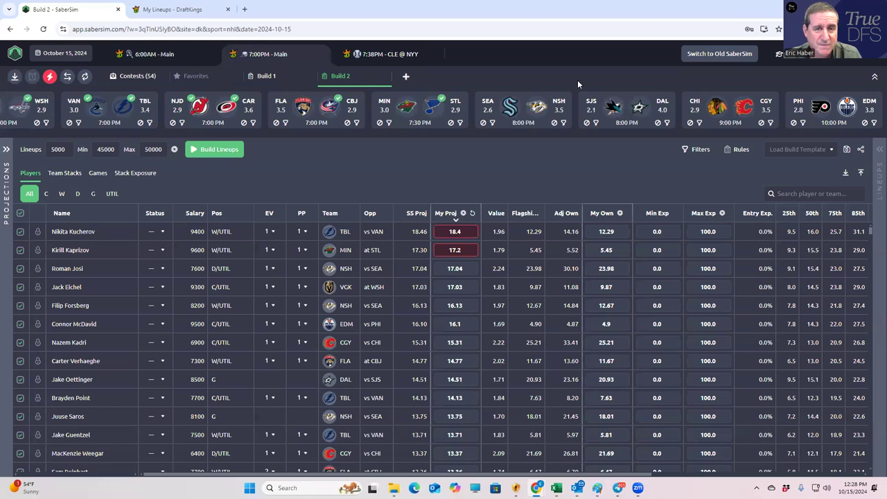
pyautogui.click(862, 174)
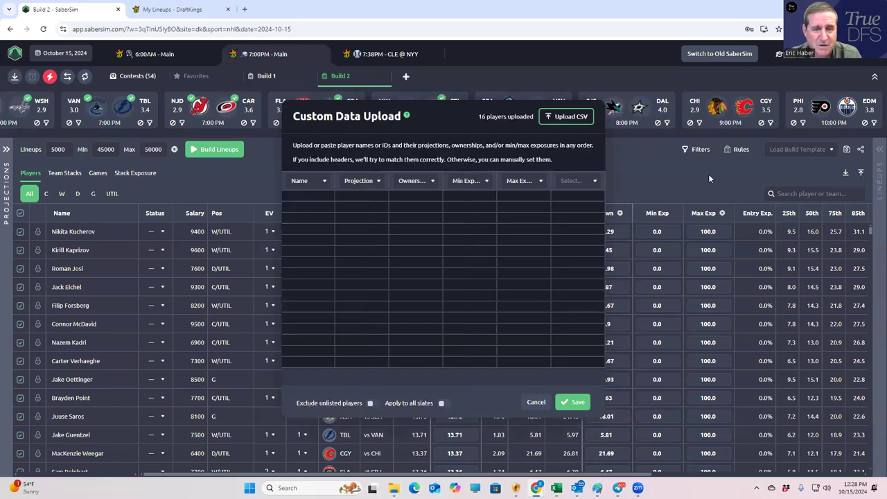
pyautogui.click(337, 144)
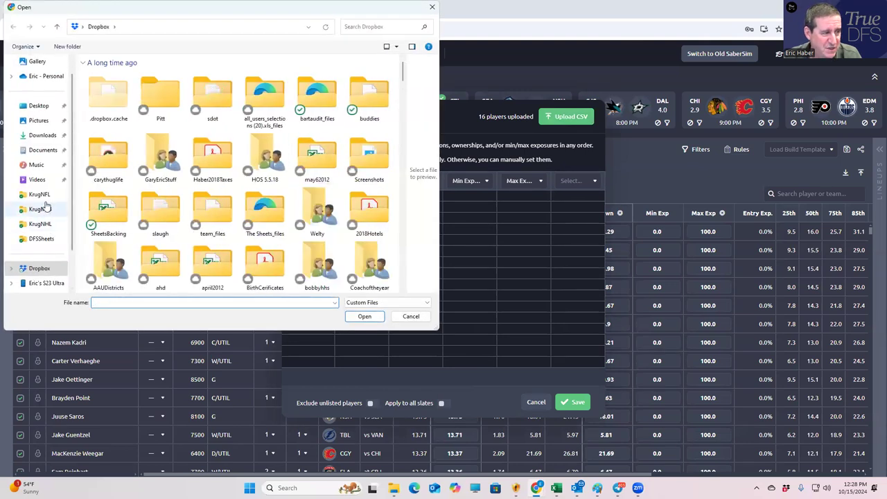
pyautogui.click(46, 225)
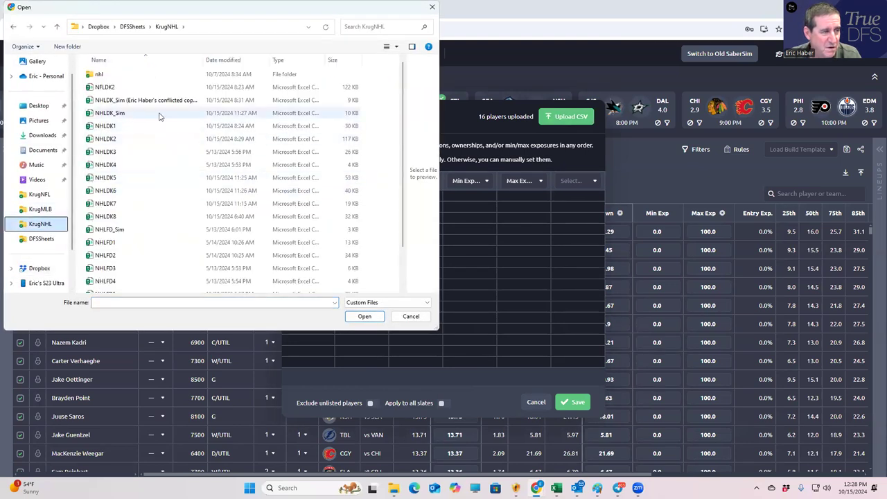
pyautogui.scroll(-2, 135, 246)
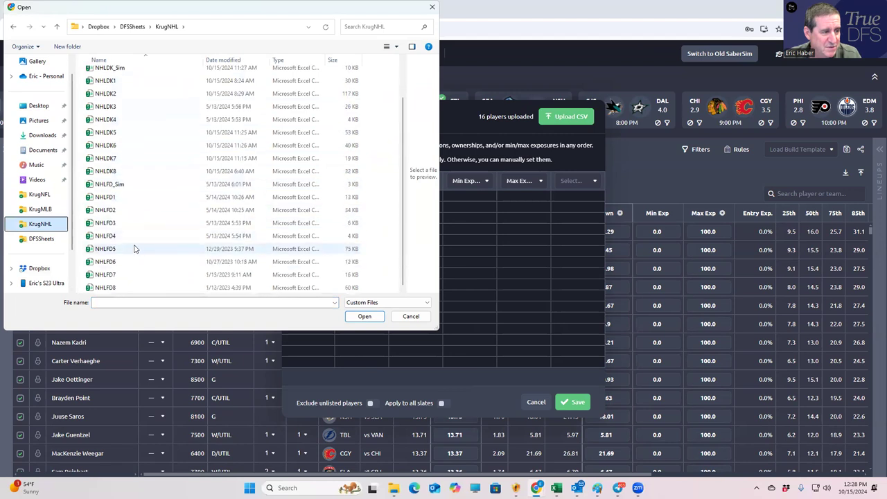
pyautogui.scroll(2, 136, 253)
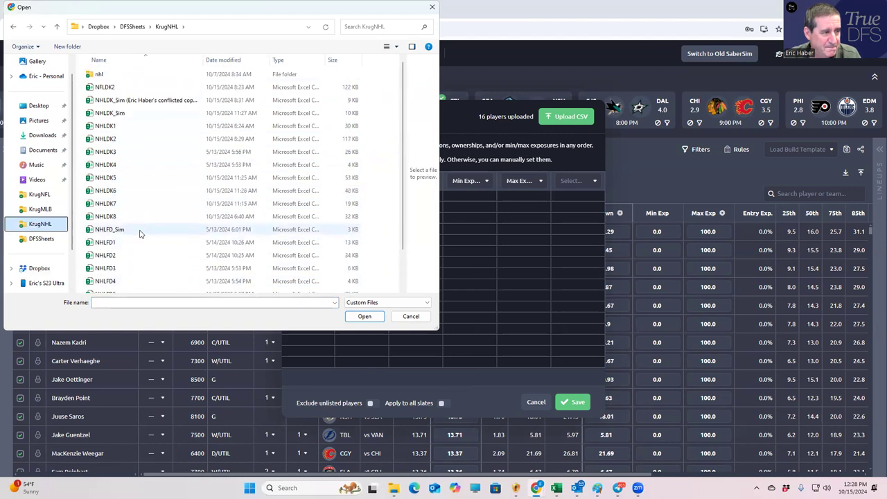
pyautogui.click(128, 117)
pyautogui.click(362, 319)
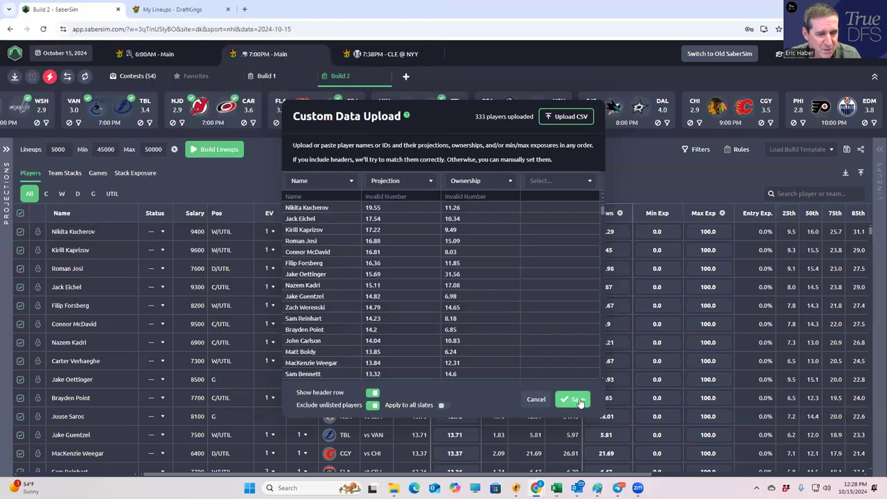
pyautogui.click(577, 401)
pyautogui.click(572, 221)
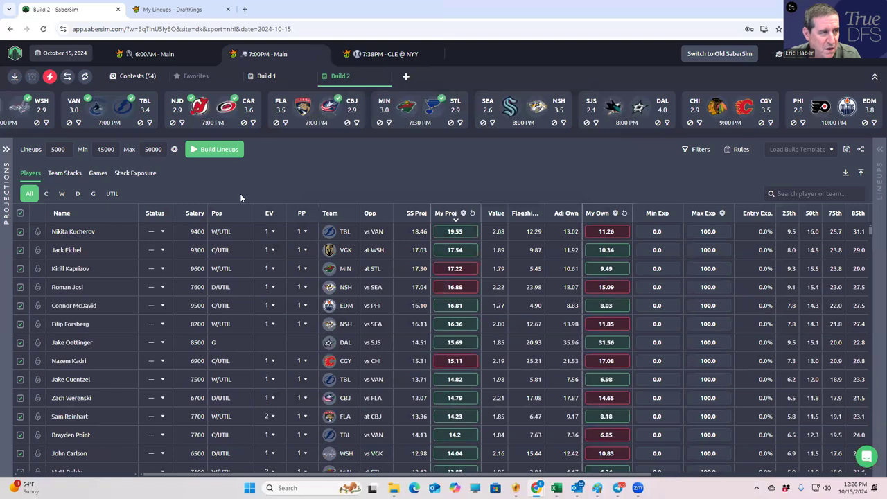
# - Build Build 2's 5000 lineups, glance at the Contests (54) list, and return to Build 2
pyautogui.click(214, 150)
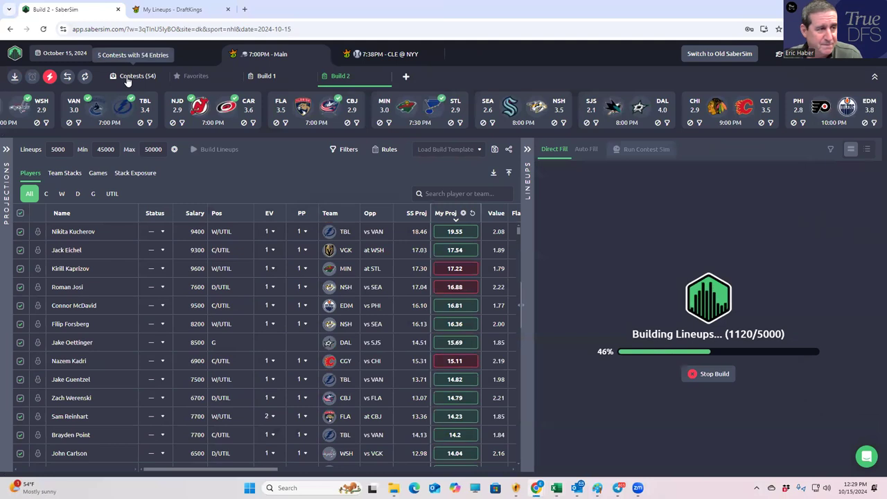
pyautogui.click(127, 78)
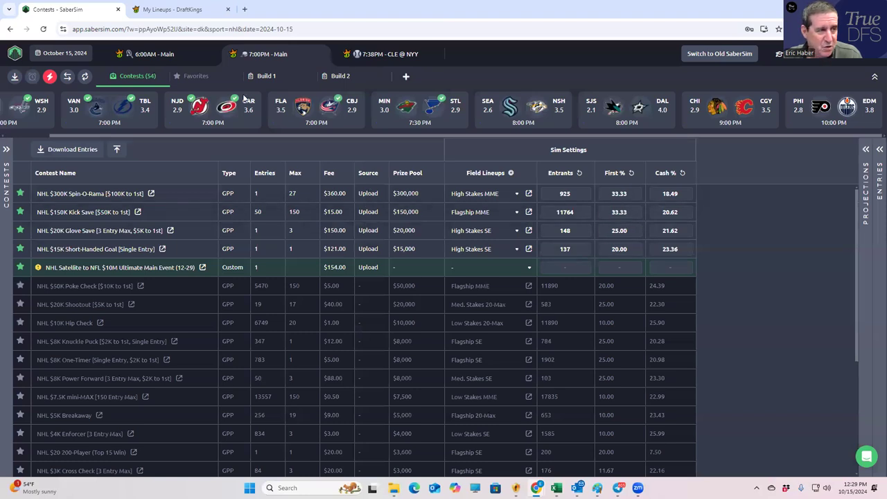
pyautogui.click(341, 77)
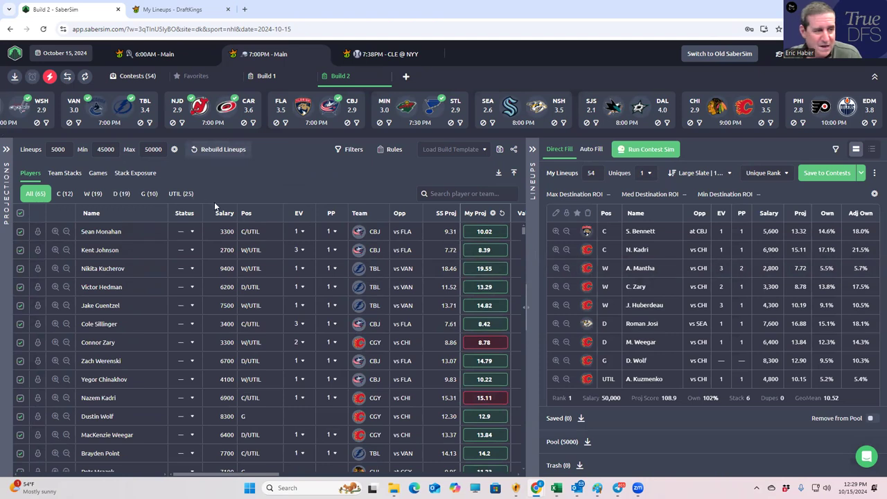
# - Compare team stack and stack-type exposure, ending on team stacks (CBJ 66.7%, TBL 55.6%, CGY 40.7%)
pyautogui.click(73, 170)
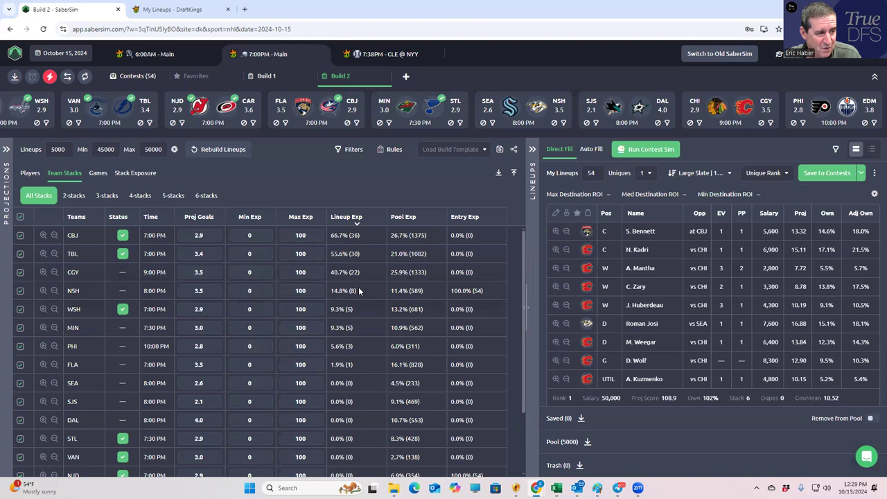
pyautogui.click(135, 177)
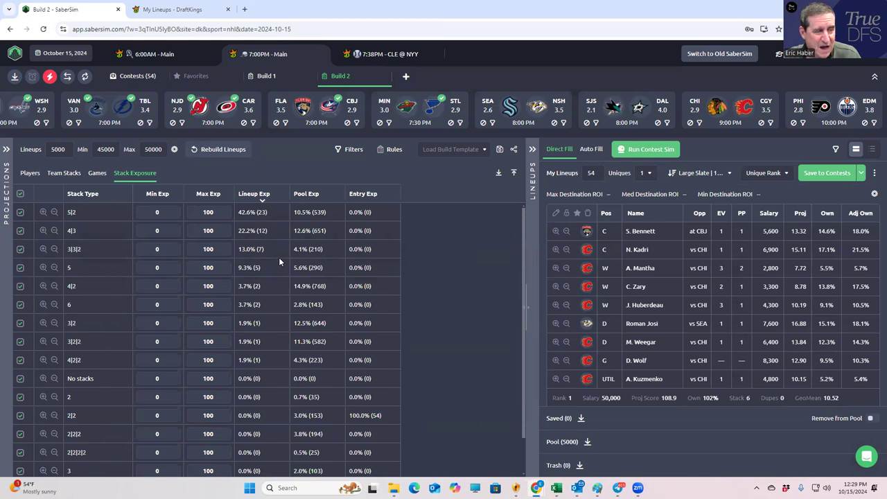
pyautogui.click(62, 174)
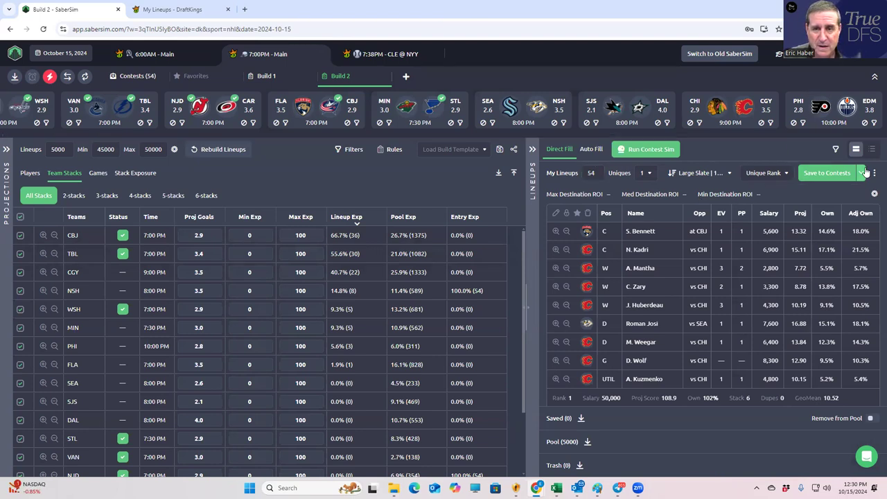
pyautogui.click(700, 172)
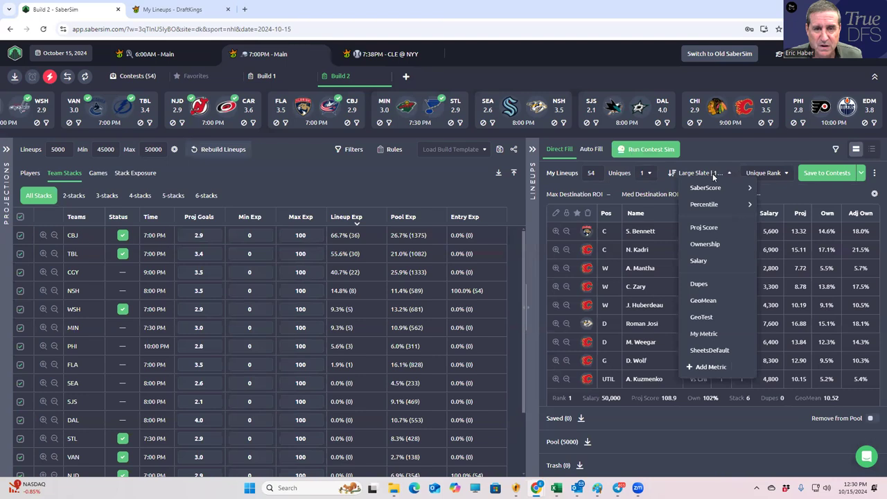
pyautogui.moveTo(723, 191)
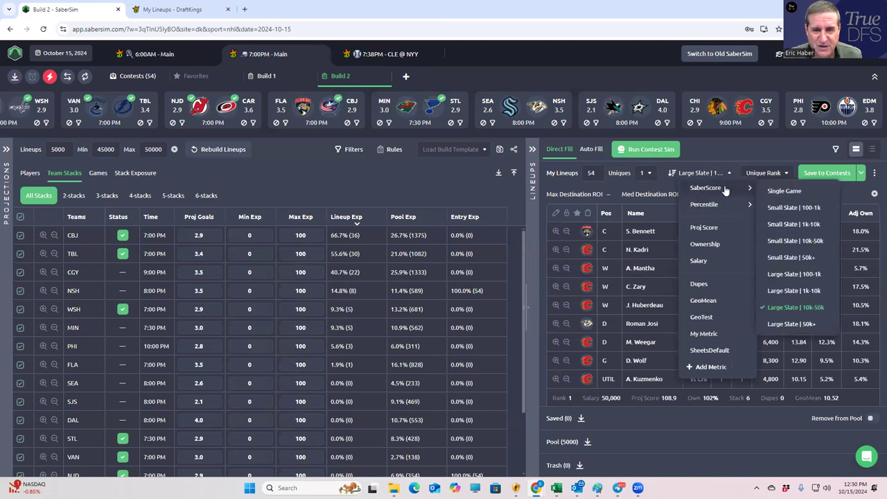
pyautogui.click(834, 307)
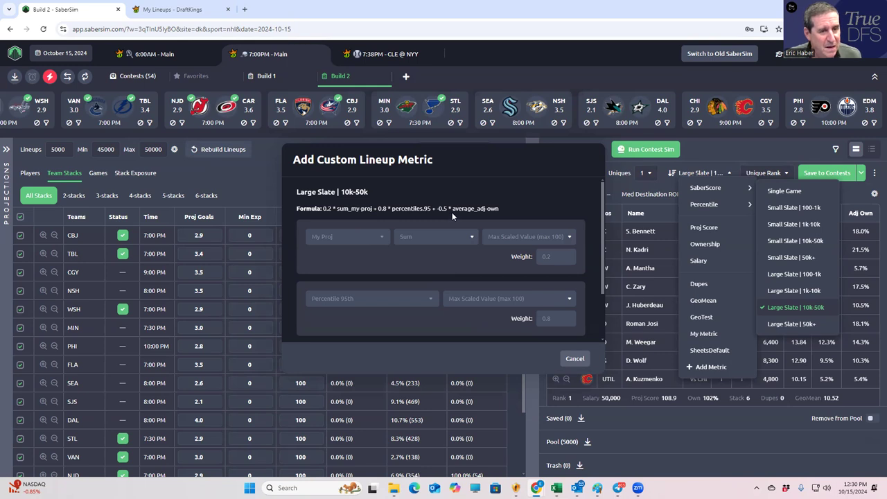
pyautogui.click(575, 359)
pyautogui.click(575, 359)
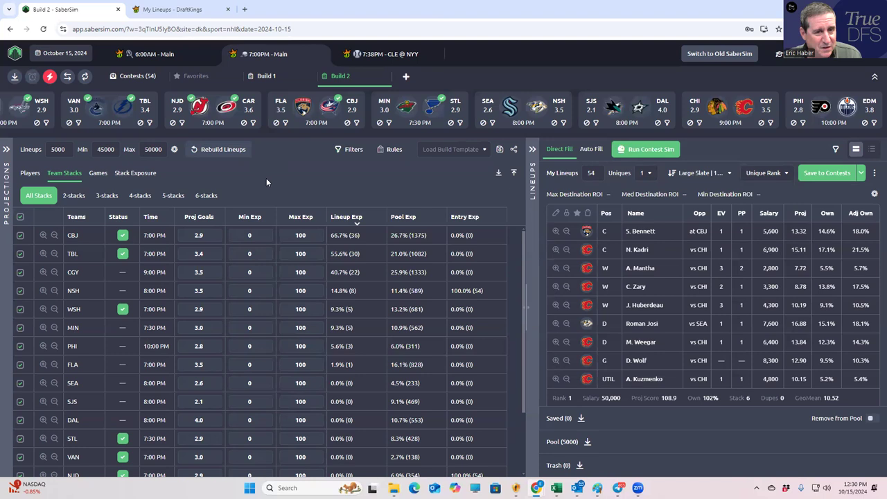
# - Run the contest simulation, then save Build 2's 54 lineups to the 5 contests
pyautogui.click(641, 152)
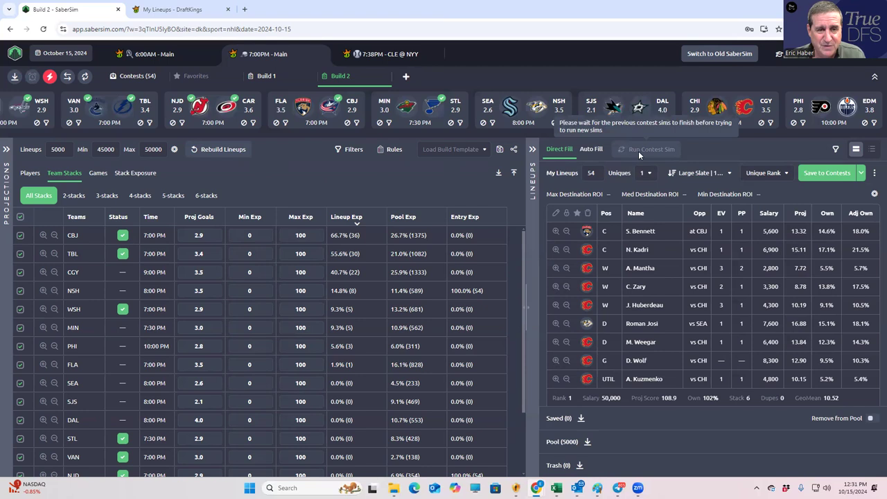
pyautogui.click(137, 76)
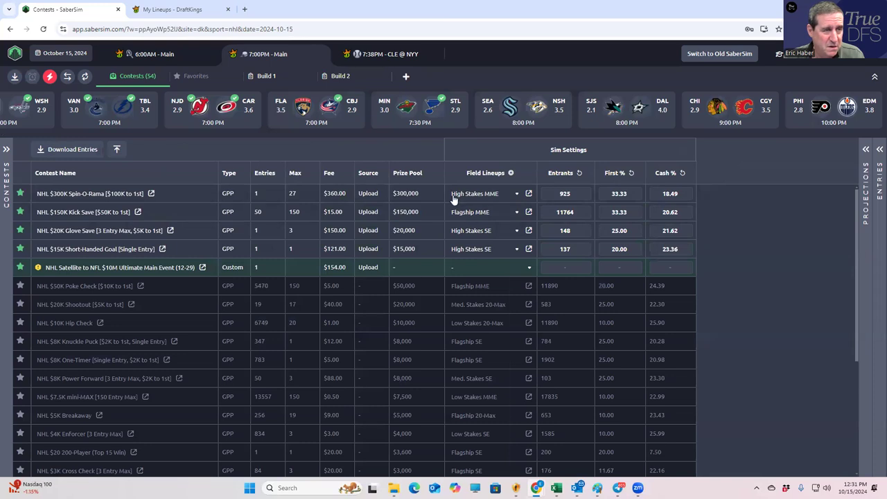
pyautogui.click(166, 54)
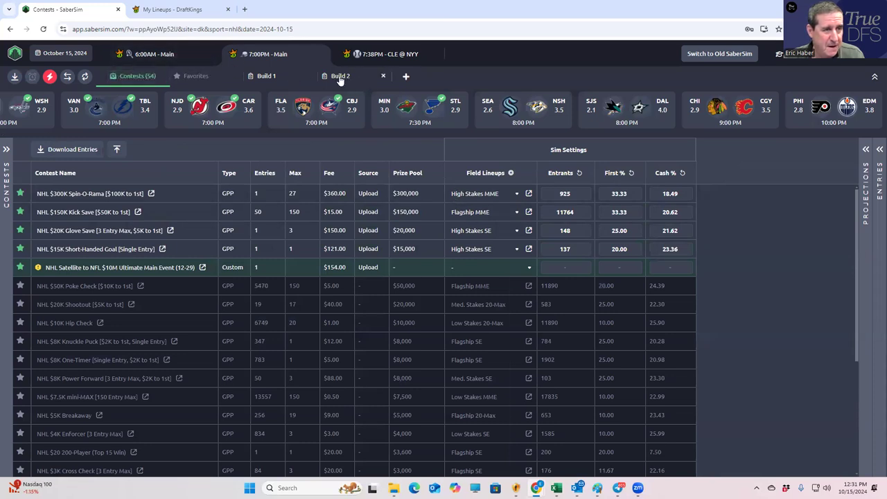
pyautogui.click(322, 78)
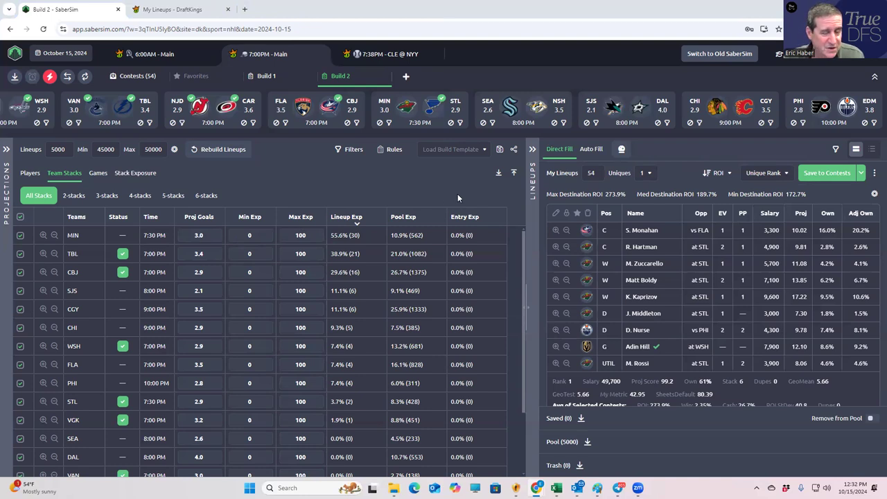
pyautogui.click(804, 175)
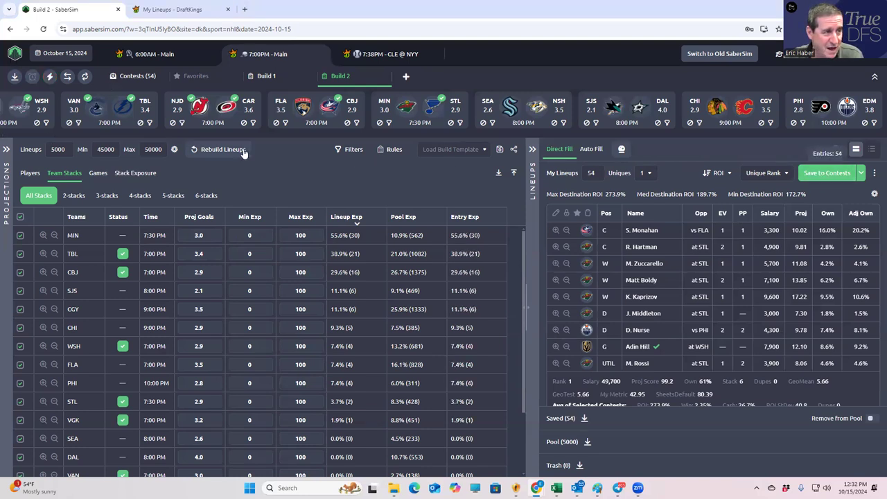
# - Download the entries file and upload entries_dk_nhl_2024-10-15_700pm_main from Downloads to DraftKings
pyautogui.click(13, 78)
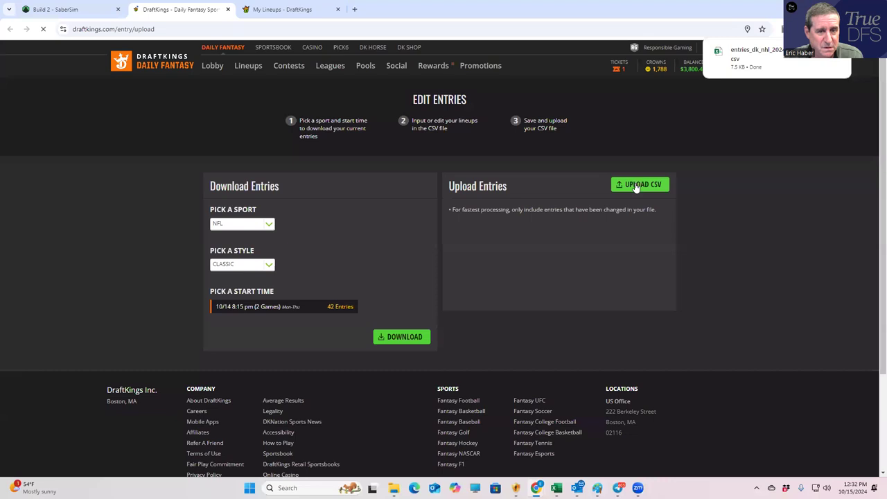
pyautogui.click(512, 179)
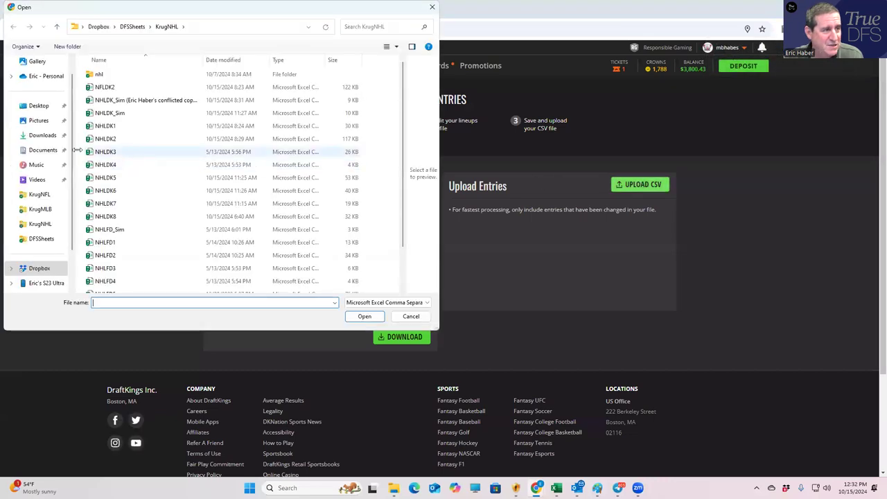
pyautogui.click(43, 136)
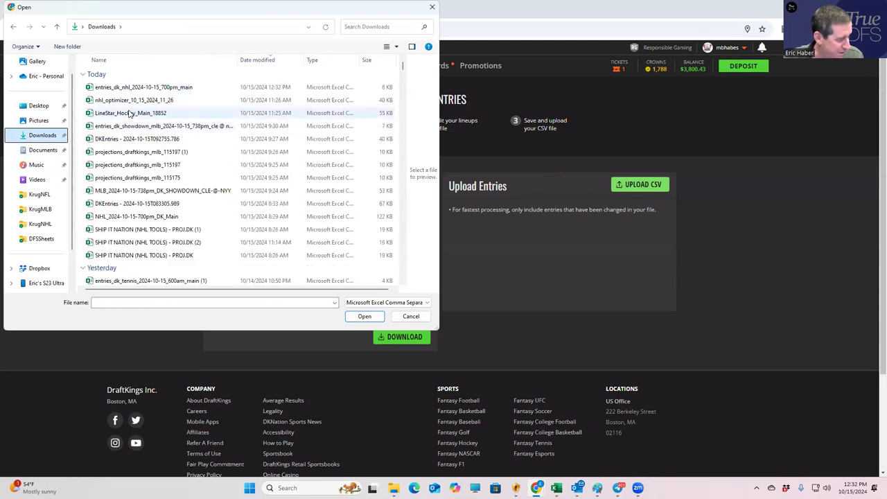
pyautogui.click(156, 90)
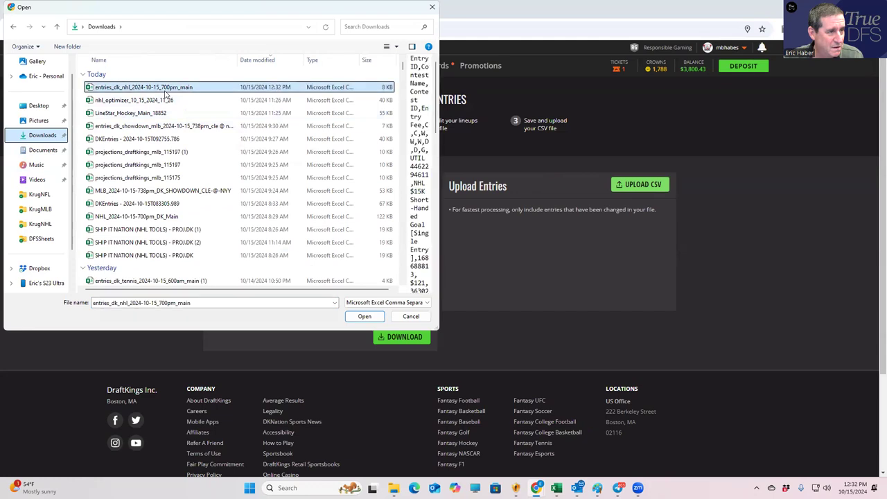
pyautogui.click(363, 317)
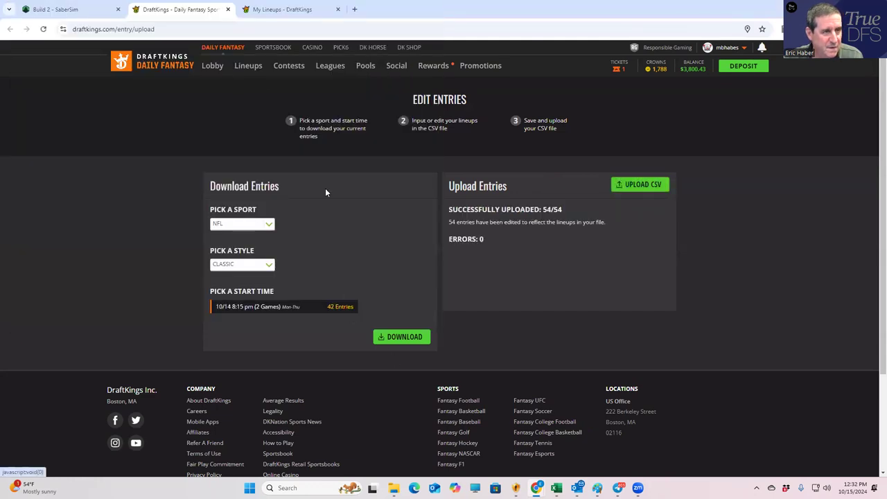
# - Return to Build 2, switch it to the old SaberSim site, and request a lineup rebuild
pyautogui.click(248, 66)
pyautogui.click(55, 9)
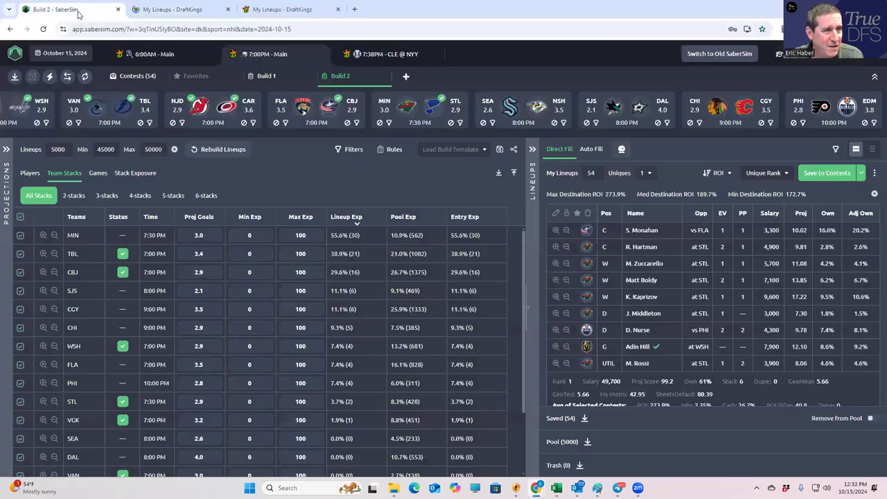
pyautogui.click(721, 55)
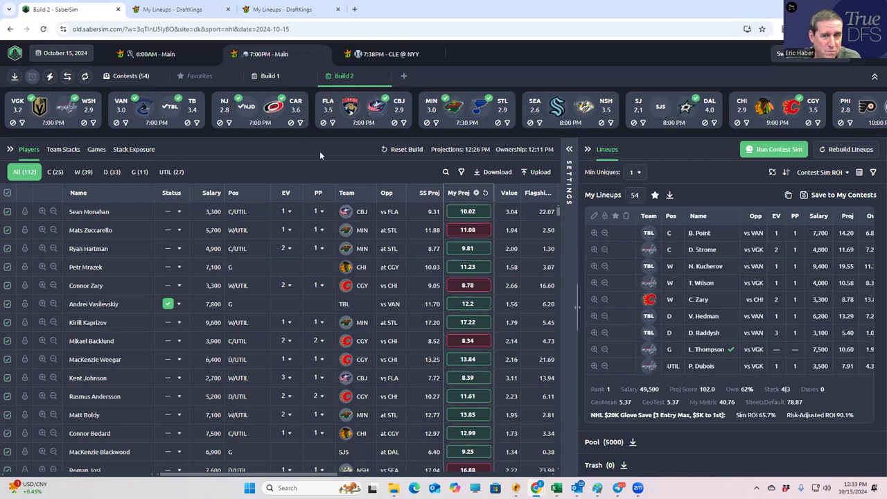
pyautogui.click(829, 149)
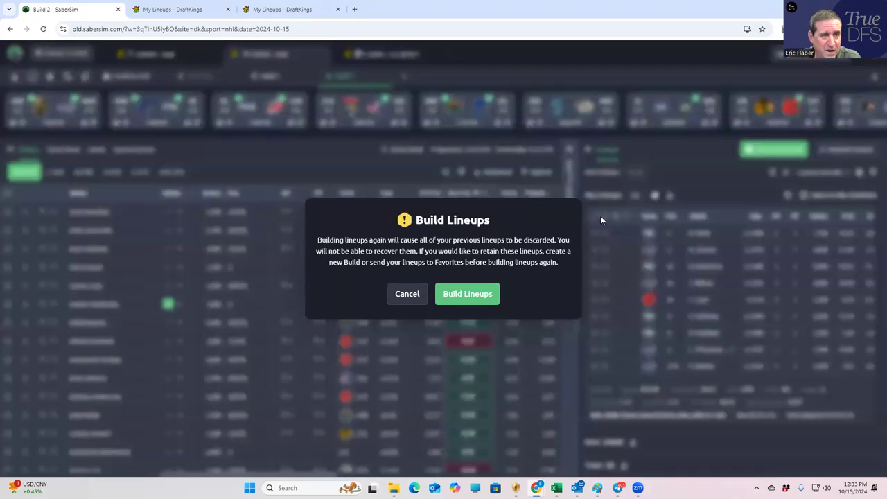
# - Confirm Build Lineups to discard the old set and generate a fresh 5000-lineup pool
pyautogui.click(466, 296)
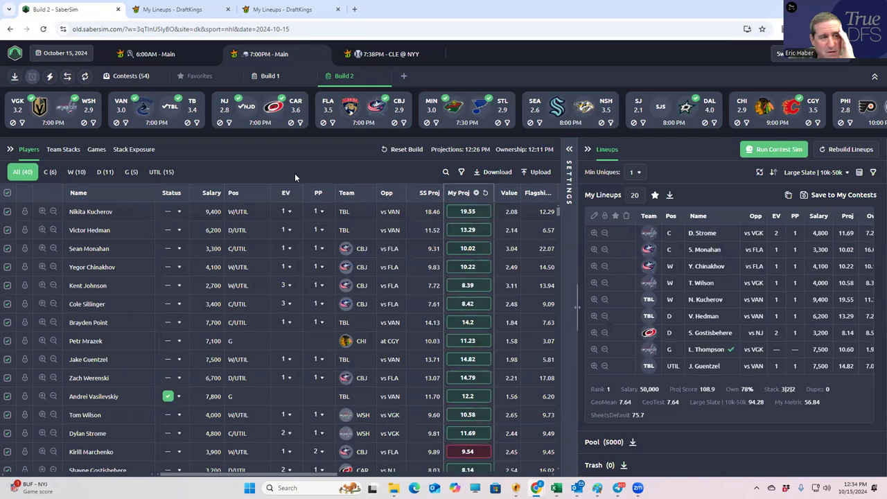
# - Check stack-type and team-stack exposure, then set My Lineups from 20 to 55
pyautogui.click(130, 151)
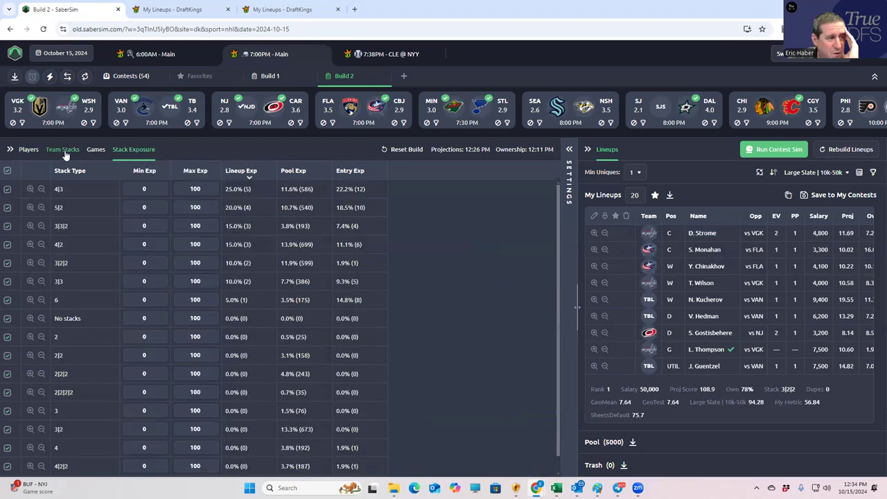
pyautogui.click(64, 151)
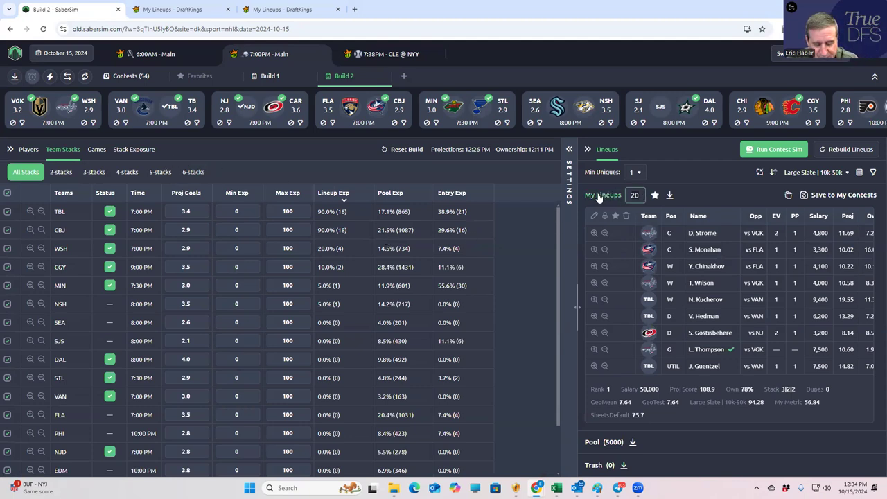
pyautogui.doubleClick(634, 195)
pyautogui.write('55')
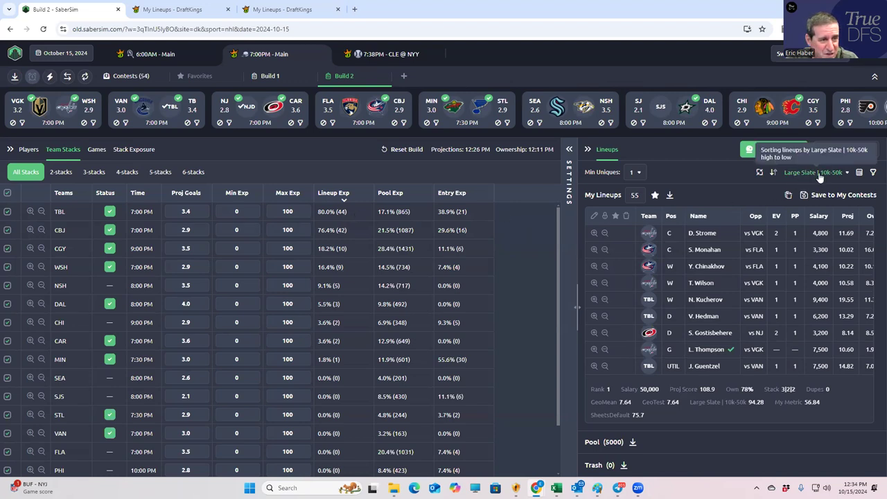
# - Run the contest sim on Build 2 from the Contest Sim Settings panel
pyautogui.click(570, 152)
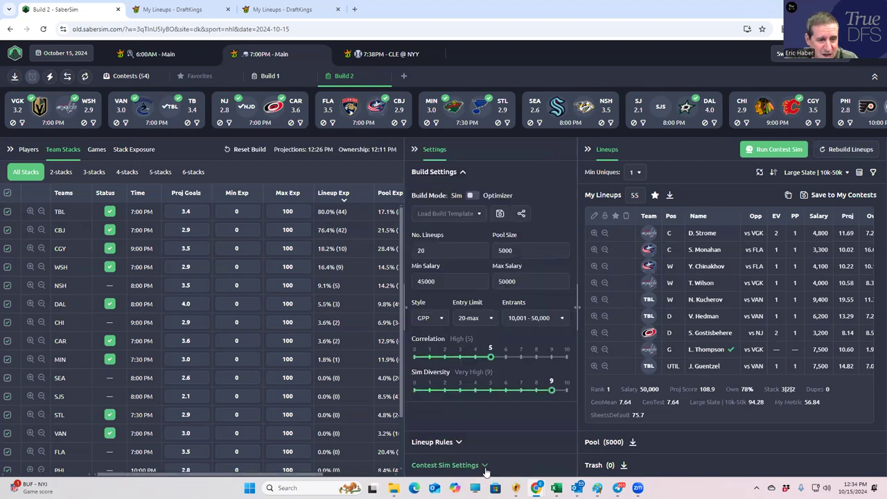
pyautogui.click(485, 466)
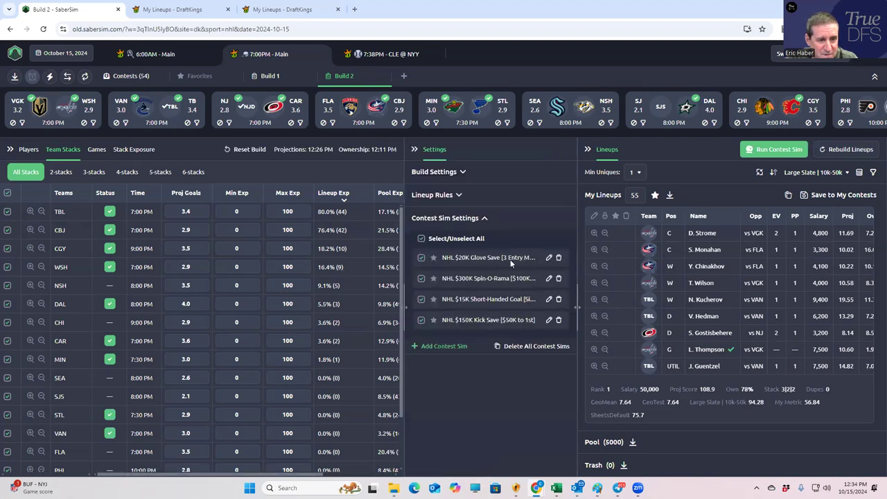
pyautogui.click(771, 150)
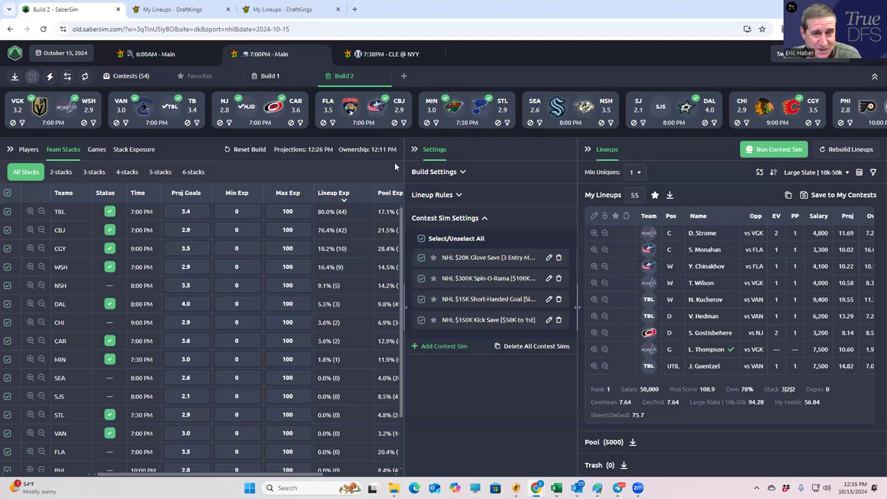
# - Browse the contest-sim ranking metrics in the Large Slate | 10k-50k sort dropdown
pyautogui.click(810, 173)
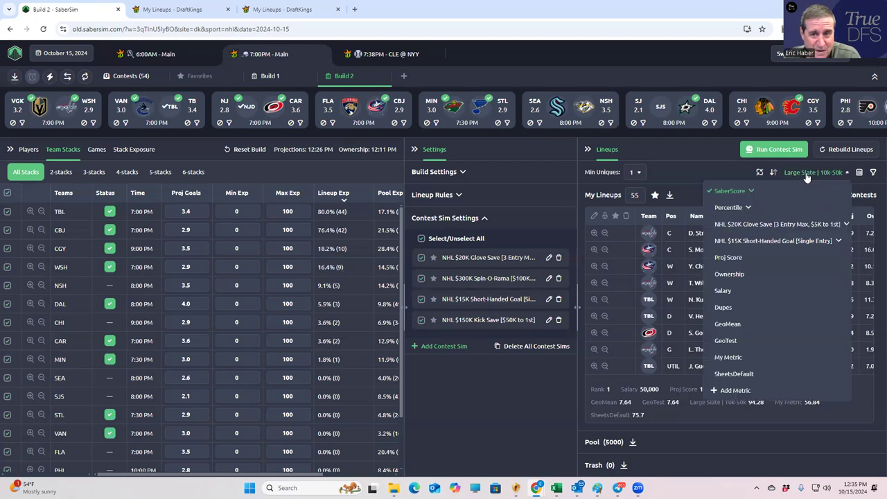
pyautogui.click(441, 464)
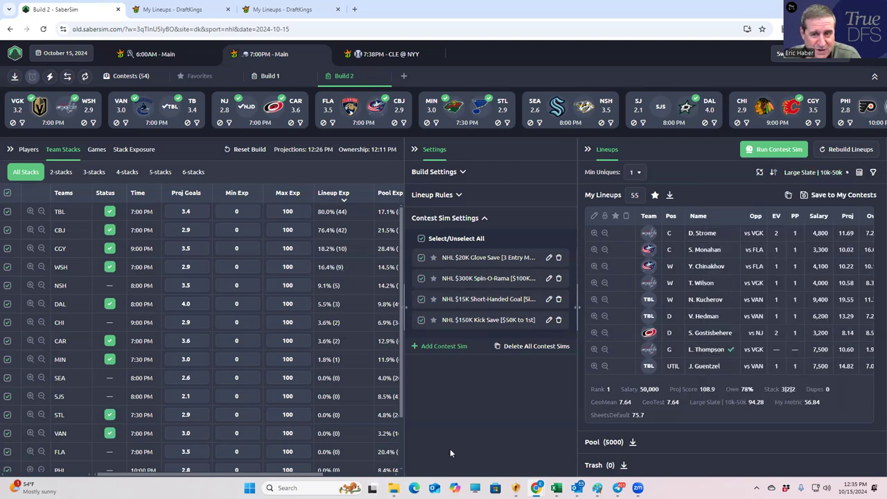
pyautogui.click(823, 174)
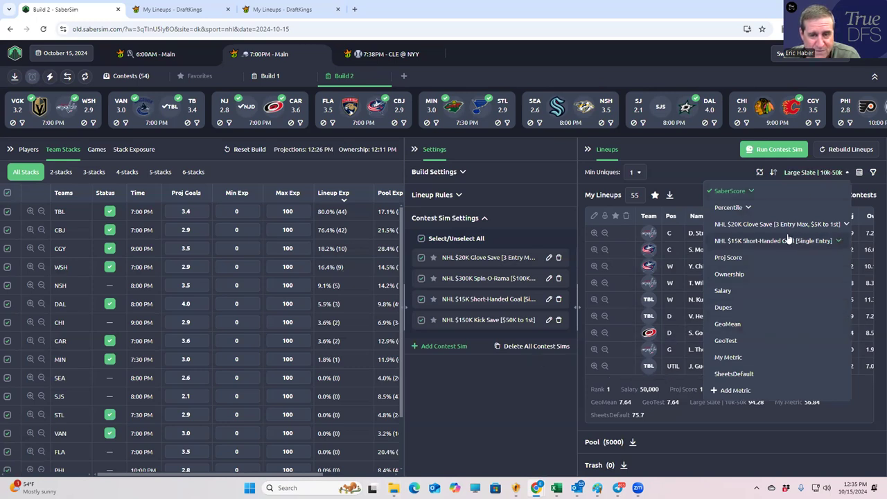
pyautogui.click(497, 374)
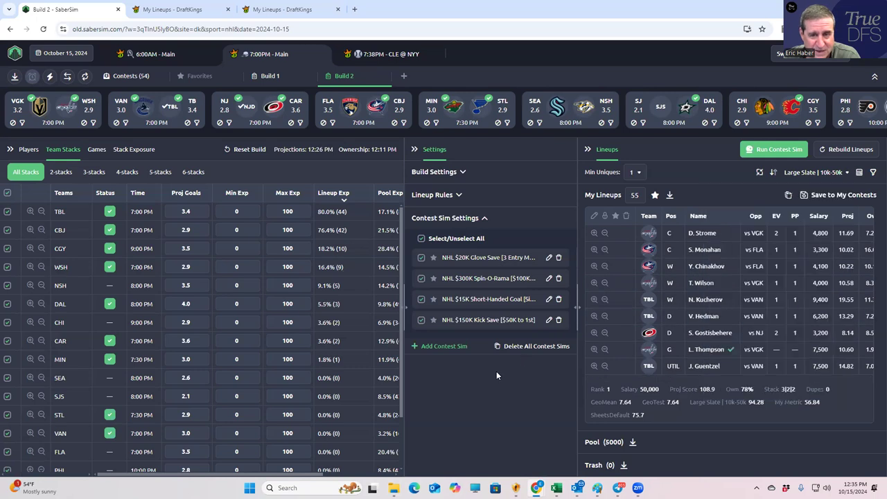
pyautogui.click(798, 172)
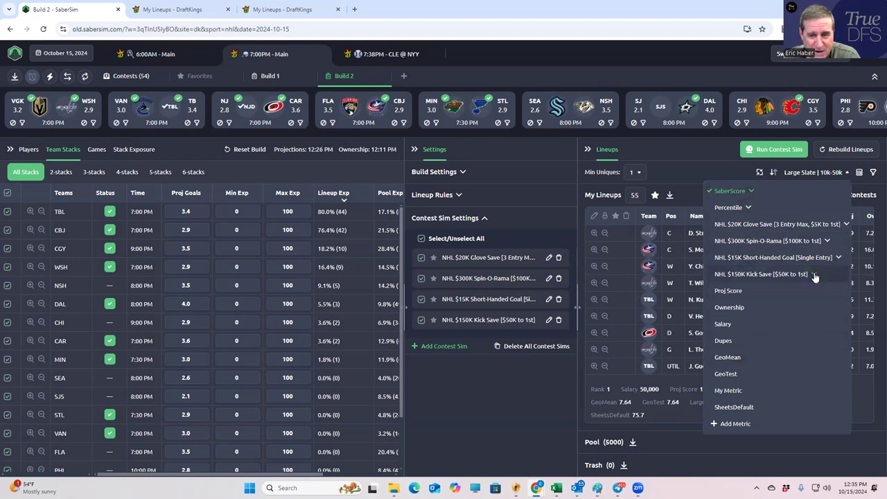
# - Sort lineups by NHL $150K Kick Save RAROI, putting a 369.1% ROI lineup on top
pyautogui.click(811, 276)
pyautogui.click(728, 306)
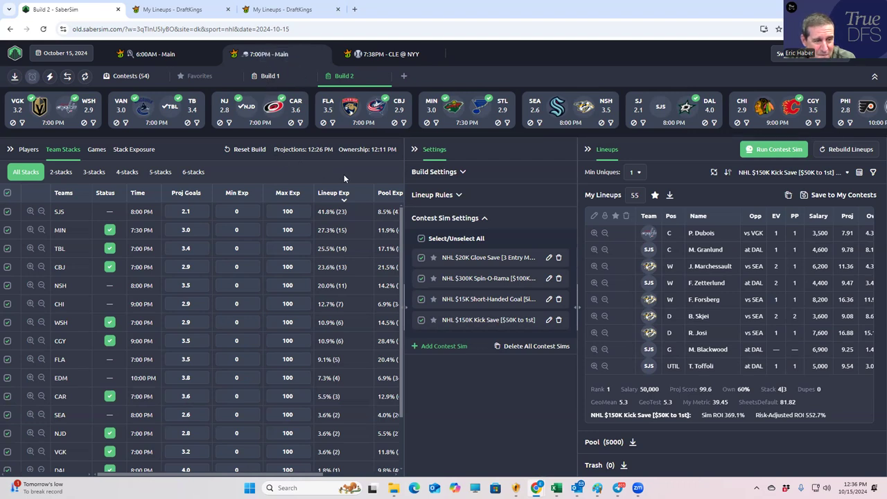
# - Show stack-type exposure for the 55 lineups, e.g. 4|3 at 25.5% and 3|3|2 at 14.5%
pyautogui.click(141, 152)
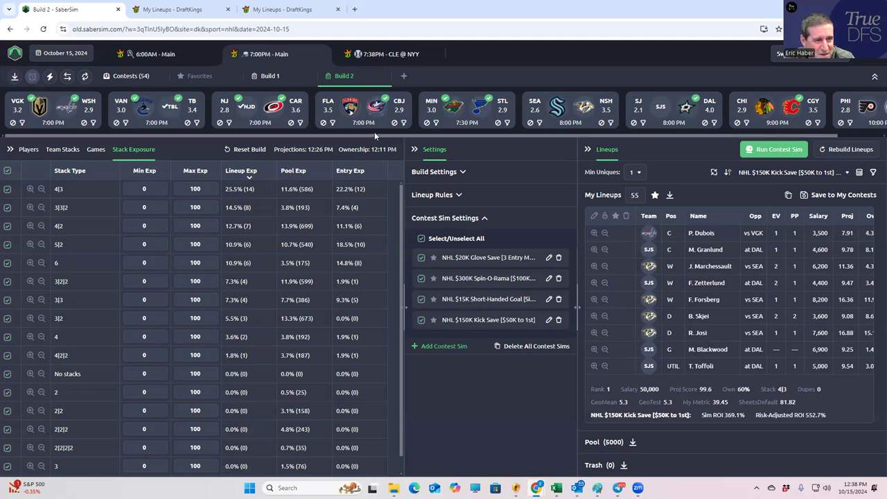
pyautogui.hscroll(1, 376, 125)
pyautogui.hscroll(-1, 441, 129)
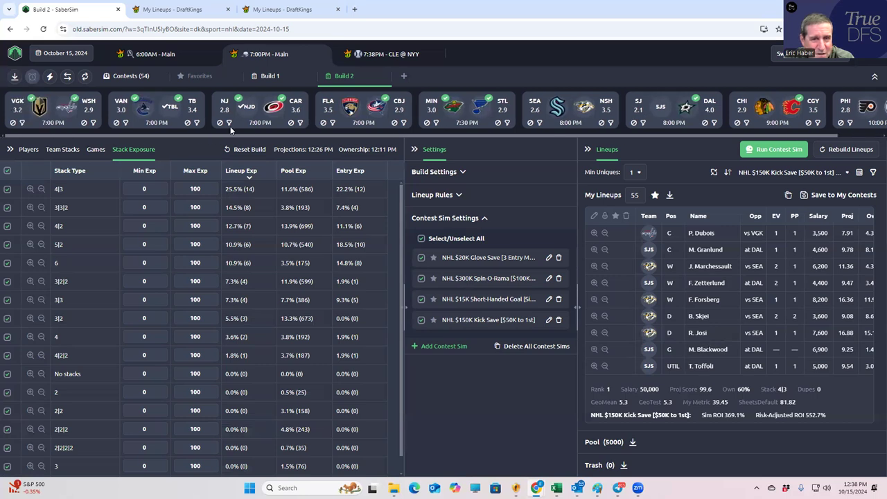